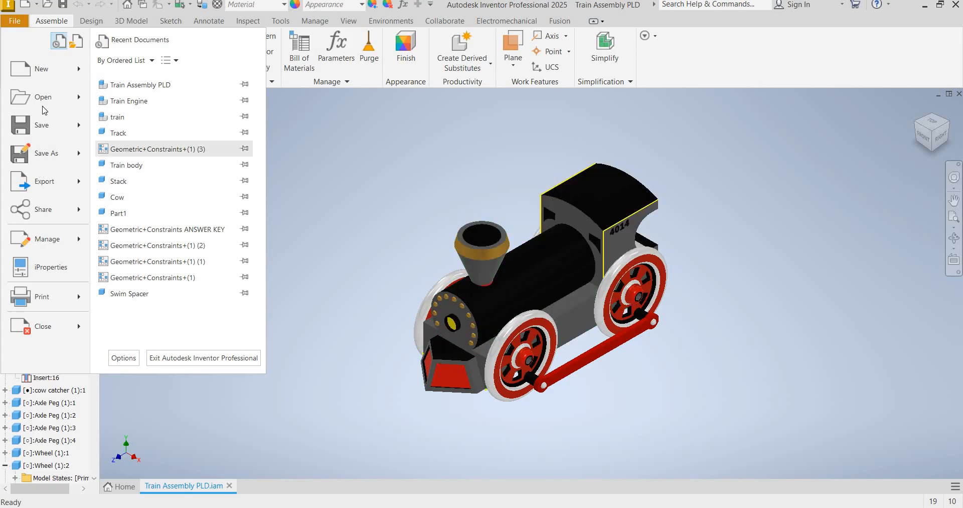
Create a new drawing from the Standard.idw template
{"action": "key", "text": "ctrl+n"}
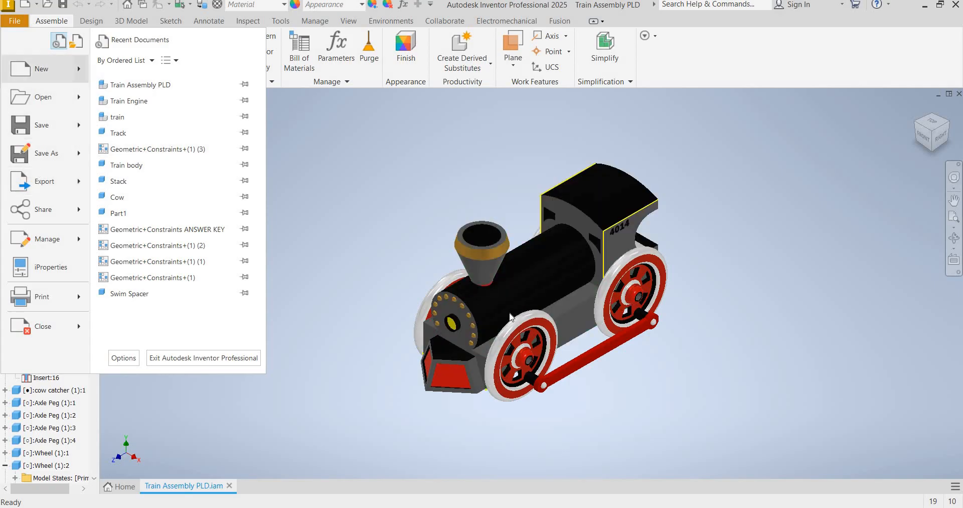
{"action": "left_click", "coordinate": [511, 325]}
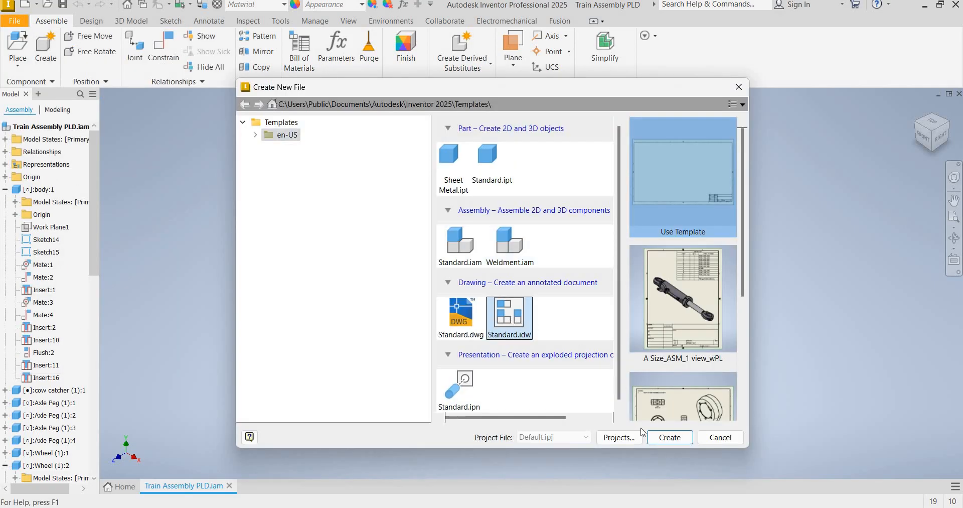
{"action": "left_click", "coordinate": [666, 438]}
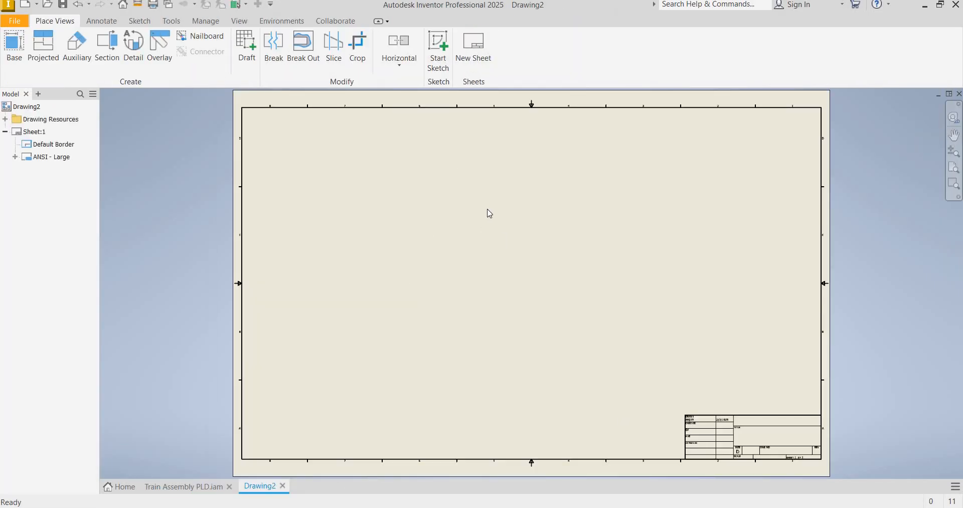
Change the drawing sheet's size to A, keeping it in landscape orientation
{"action": "right_click", "coordinate": [34, 130]}
{"action": "left_click", "coordinate": [127, 261]}
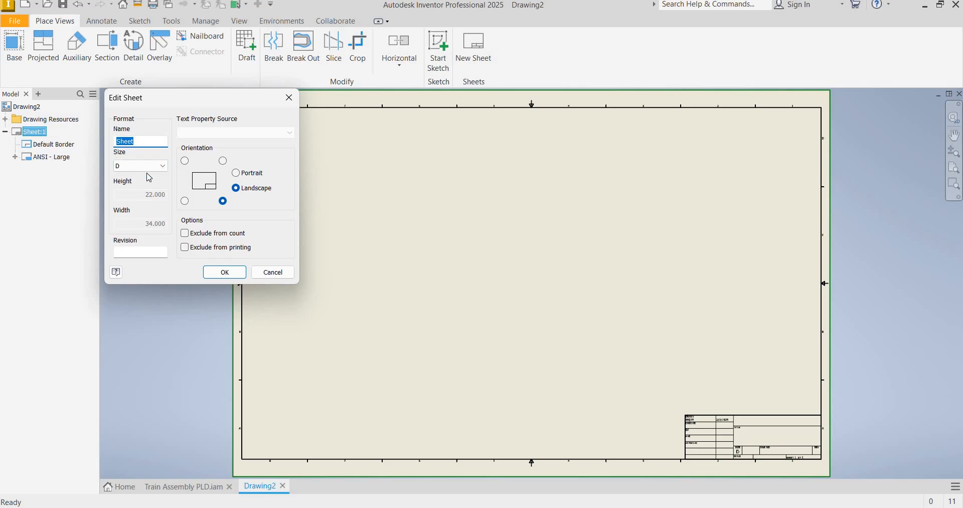
{"action": "left_click", "coordinate": [145, 168]}
{"action": "key", "text": "a"}
{"action": "key", "text": "Return"}
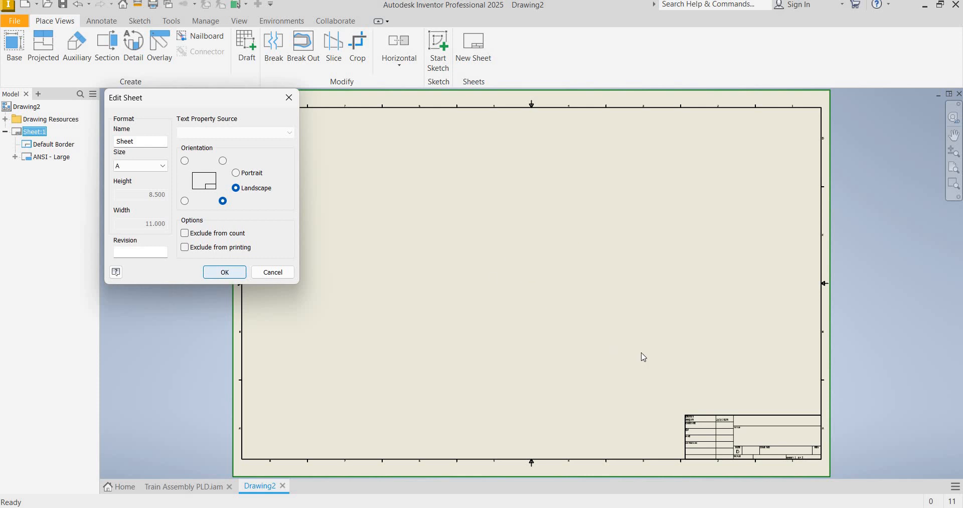
{"action": "key", "text": "Return"}
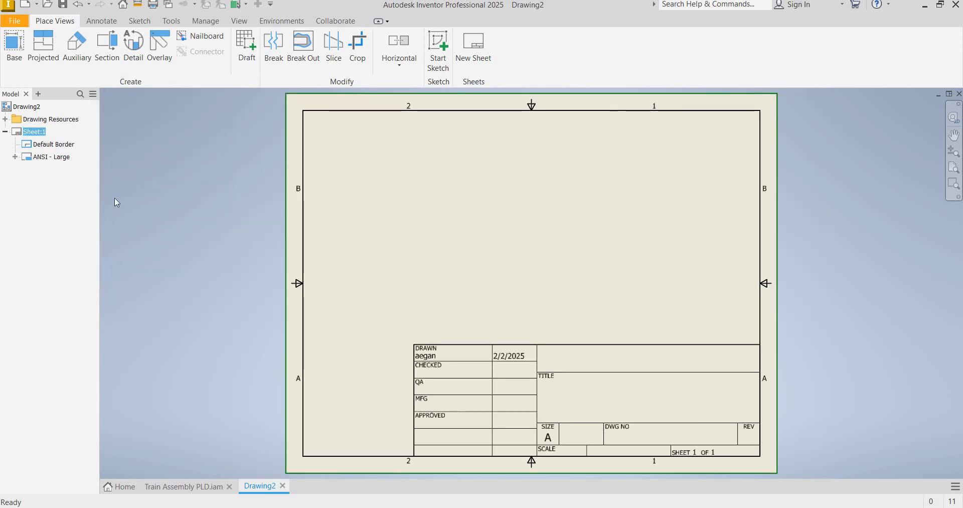
Place a shaded isometric base view of Train Assembly PLD.iam at 1/2 scale in the sheet's upper left area
{"action": "left_click", "coordinate": [17, 47]}
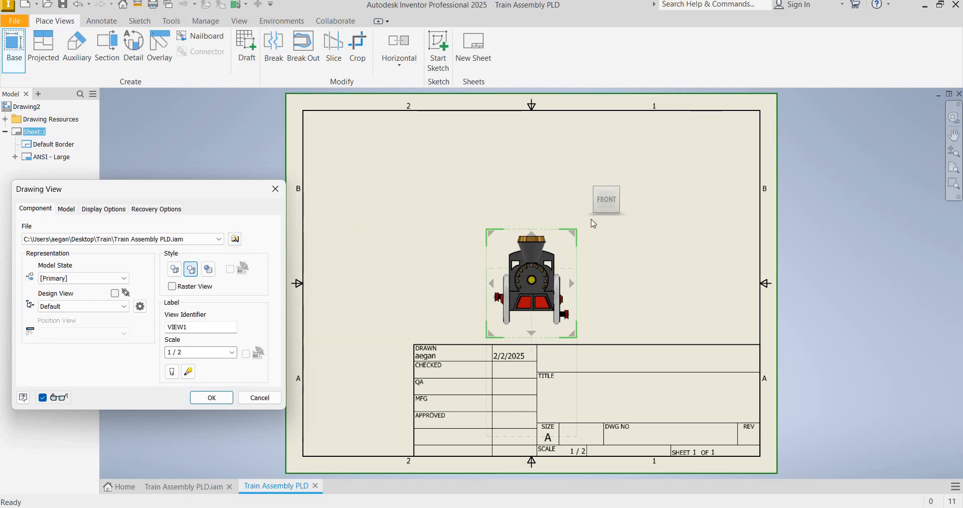
{"action": "left_click", "coordinate": [620, 193]}
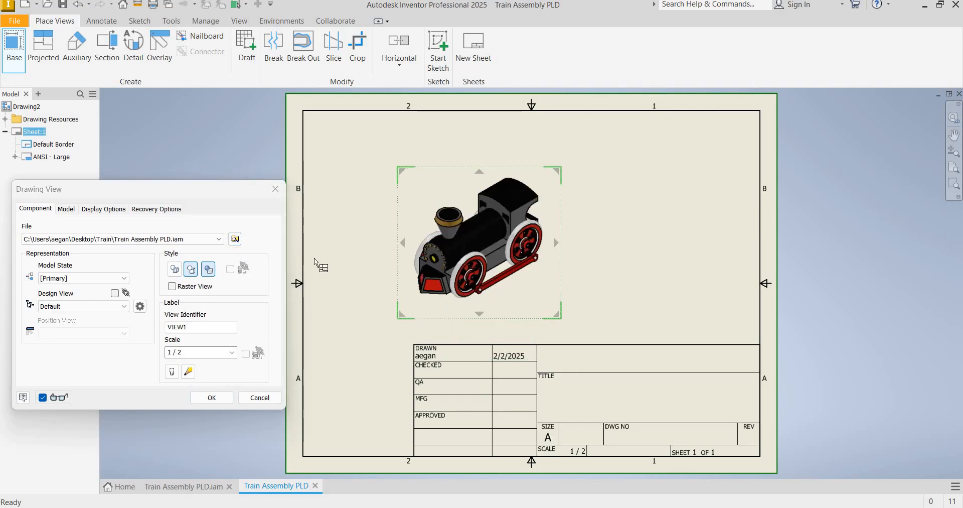
{"action": "left_click", "coordinate": [214, 274]}
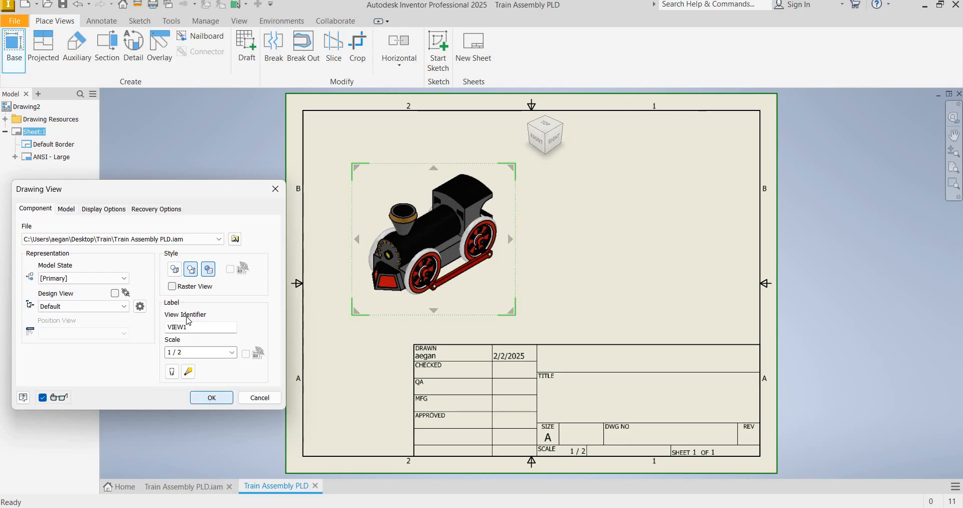
{"action": "key", "text": "Return"}
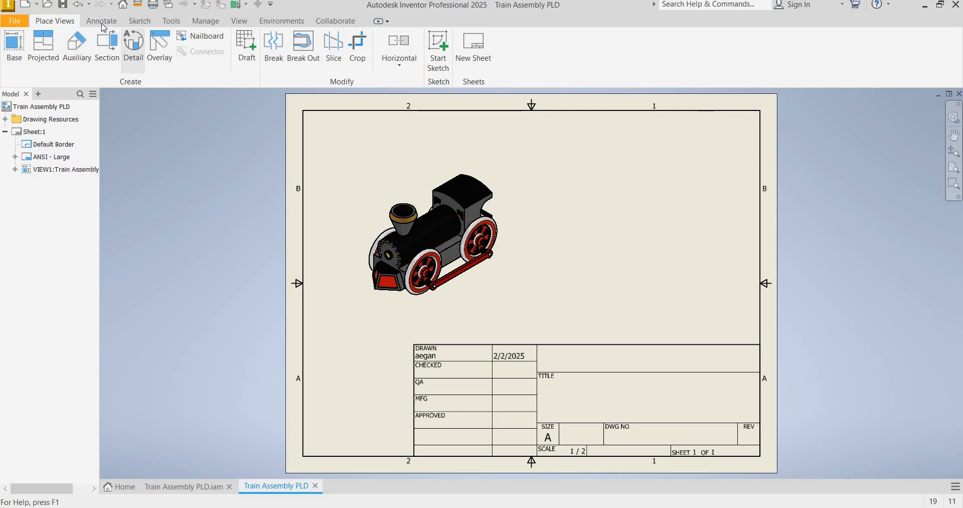
Insert a structured parts list for the train view, placed directly above the title block against the sheet's right border
{"action": "left_click", "coordinate": [96, 21]}
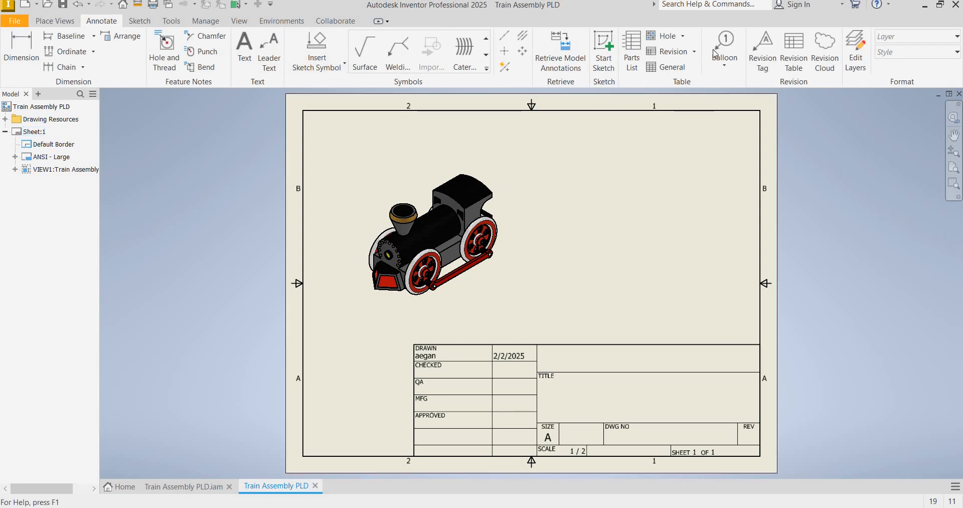
{"action": "left_click", "coordinate": [632, 48]}
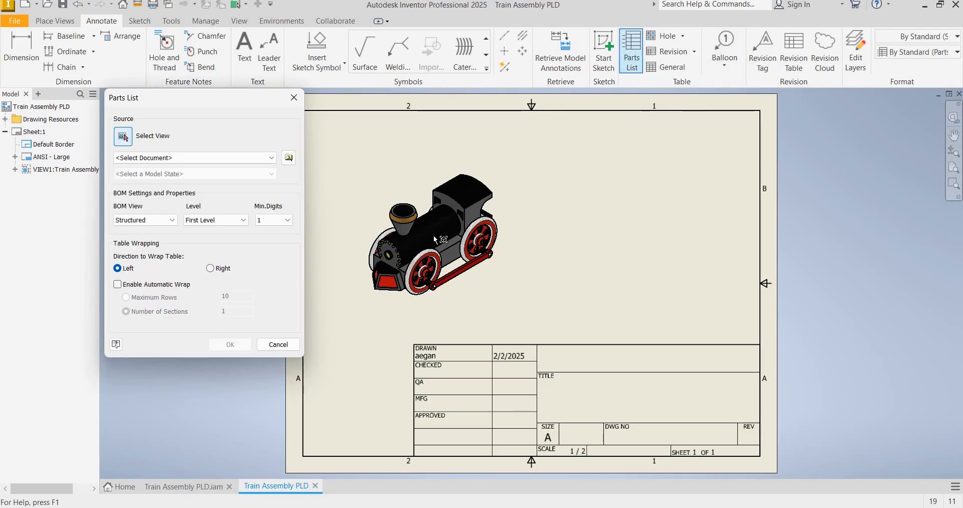
{"action": "left_click", "coordinate": [402, 224]}
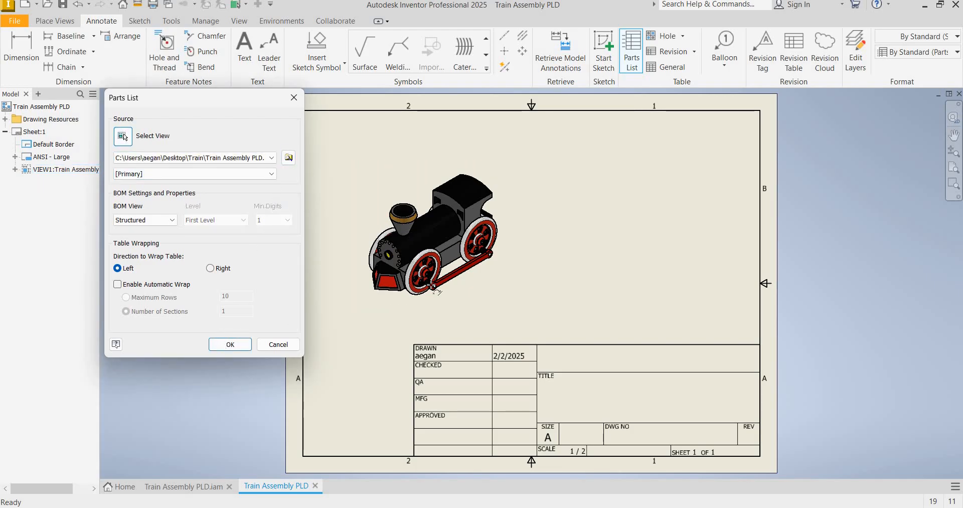
{"action": "left_click", "coordinate": [230, 345]}
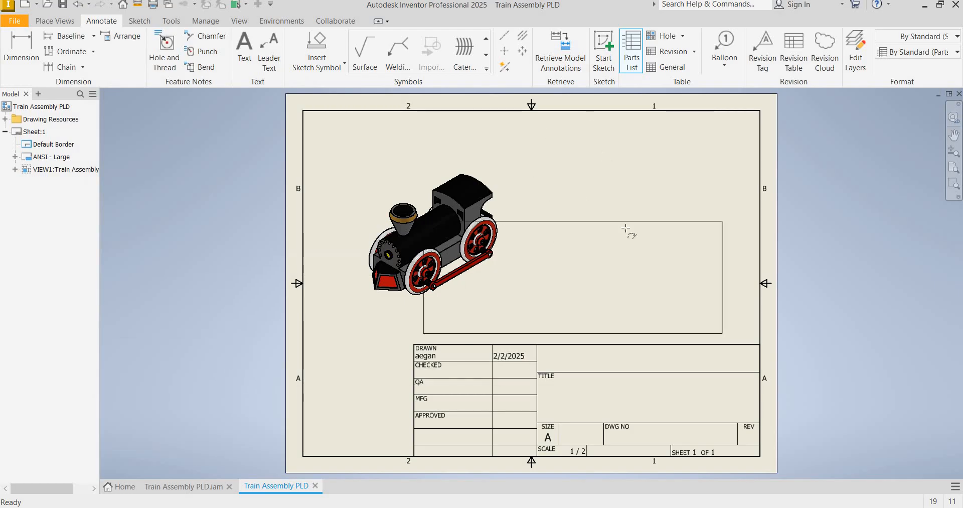
{"action": "left_click", "coordinate": [759, 234]}
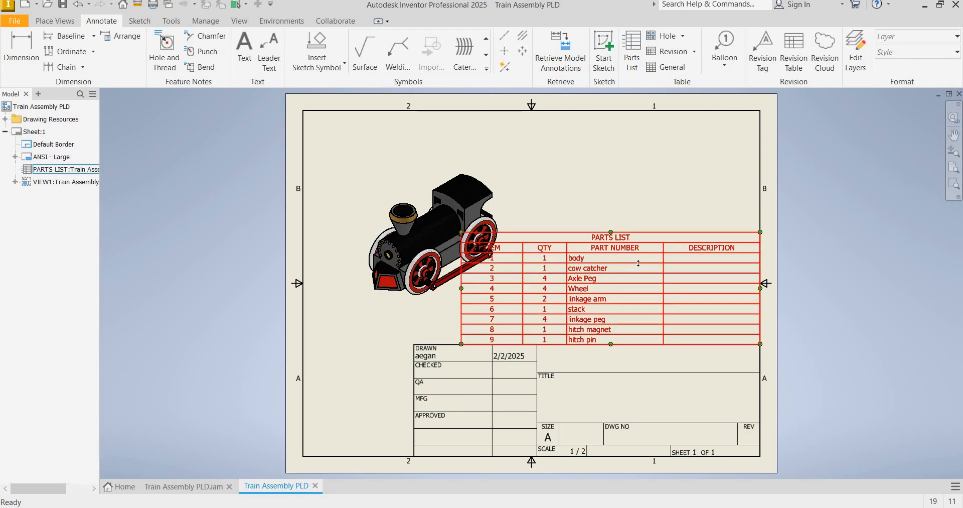
Remove the DESCRIPTION column from the parts list and apply the change
{"action": "right_click", "coordinate": [696, 254]}
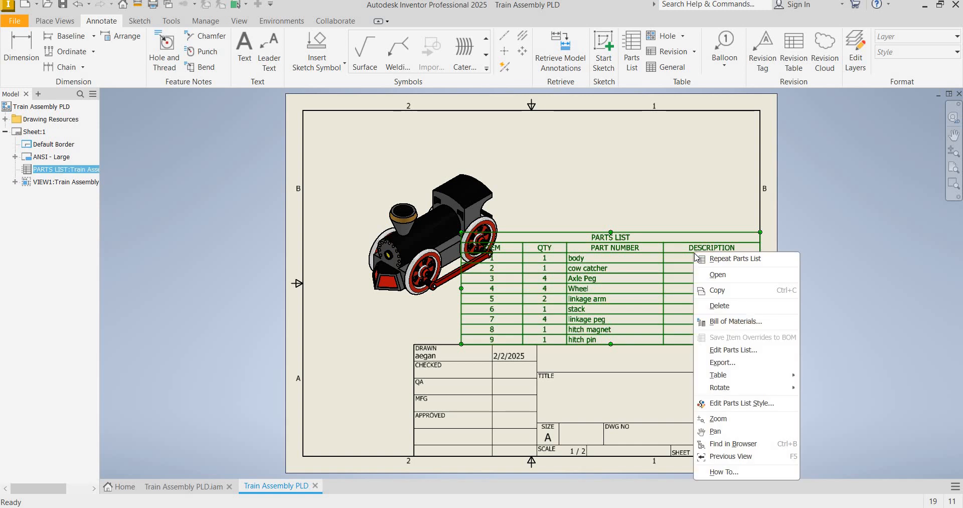
{"action": "left_click", "coordinate": [733, 350]}
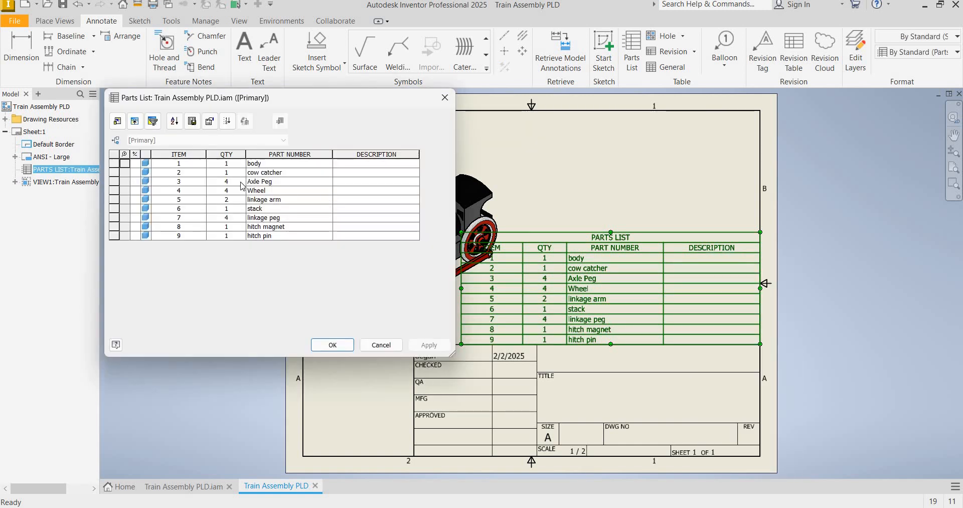
{"action": "left_click", "coordinate": [118, 122]}
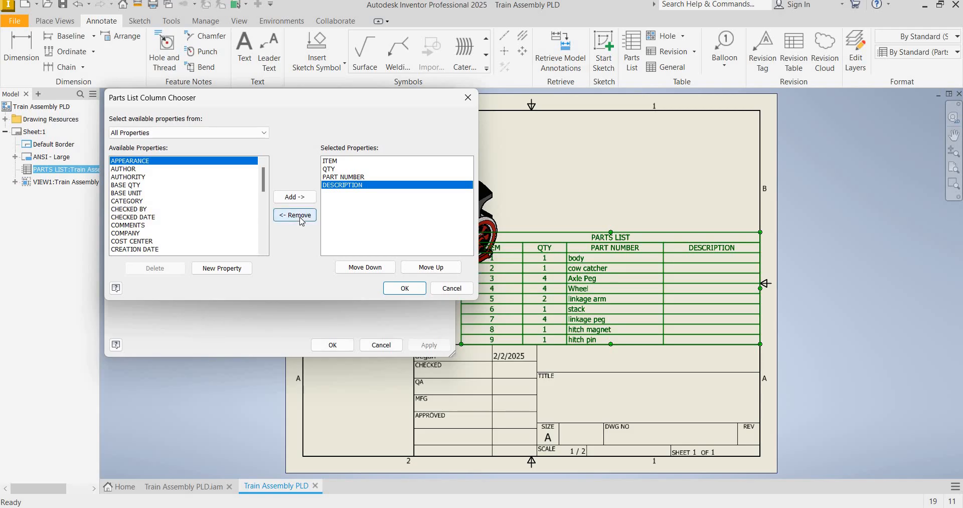
{"action": "left_click", "coordinate": [298, 216]}
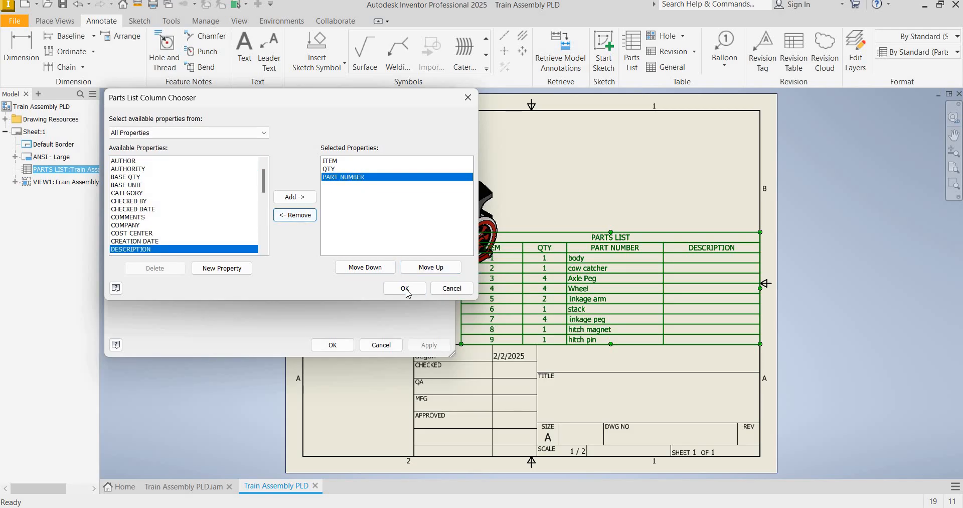
{"action": "left_click", "coordinate": [405, 288]}
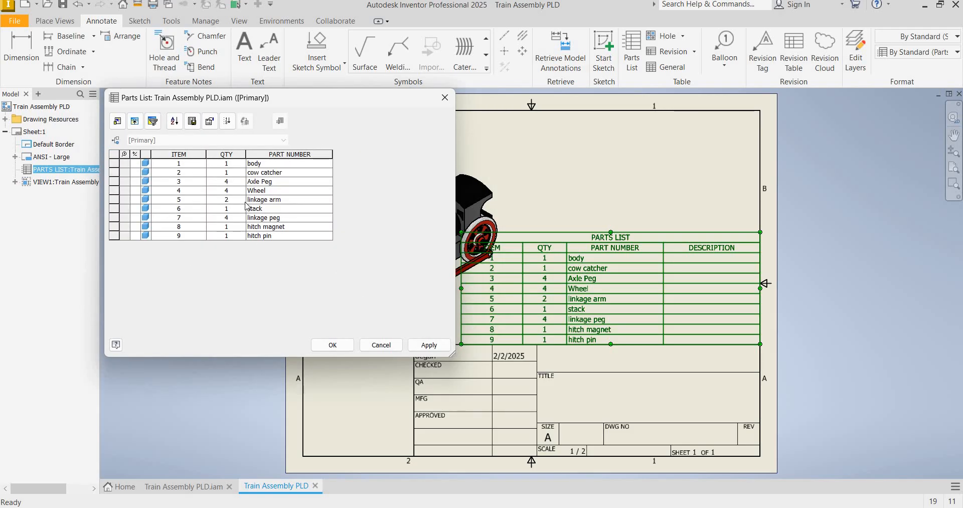
{"action": "left_click", "coordinate": [427, 347]}
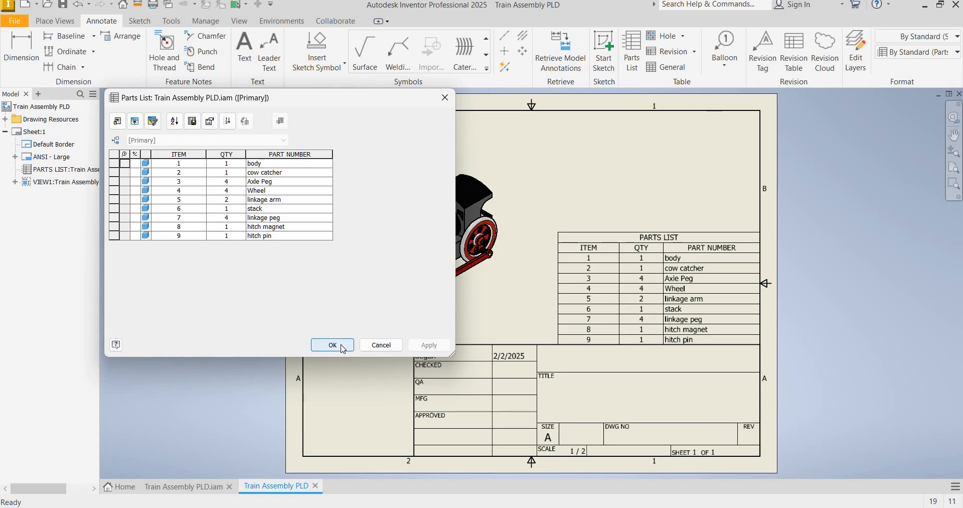
{"action": "left_click", "coordinate": [392, 341]}
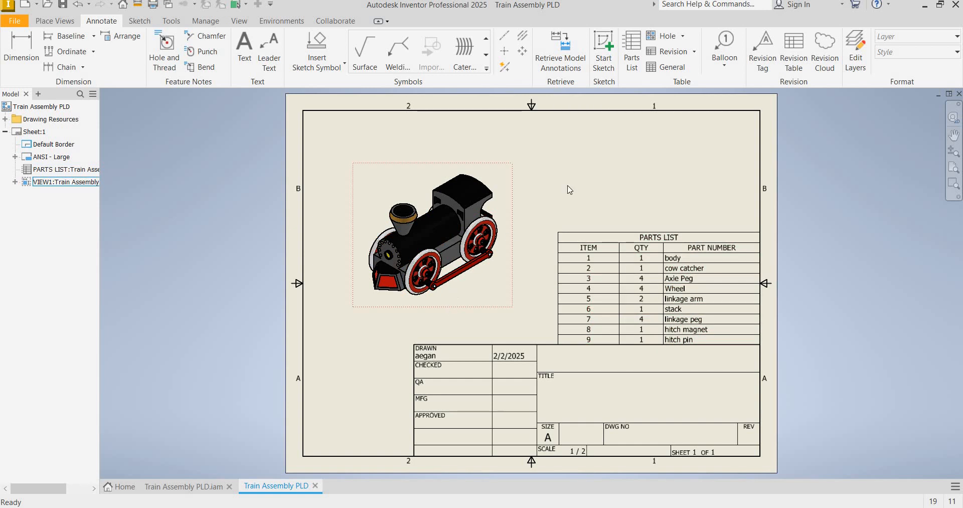
Start Auto Balloon on the train view and select all of its components, ignoring multiple instances
{"action": "left_click", "coordinate": [725, 65]}
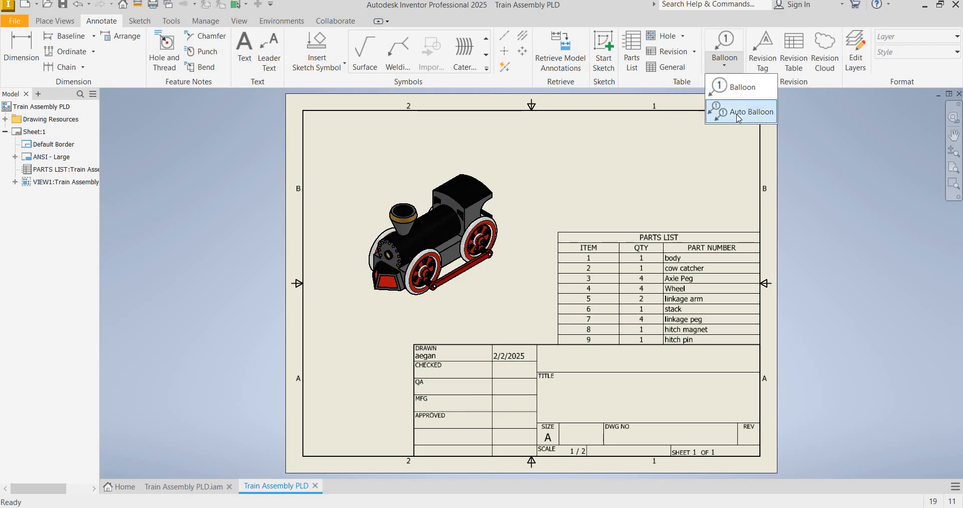
{"action": "left_click", "coordinate": [742, 112]}
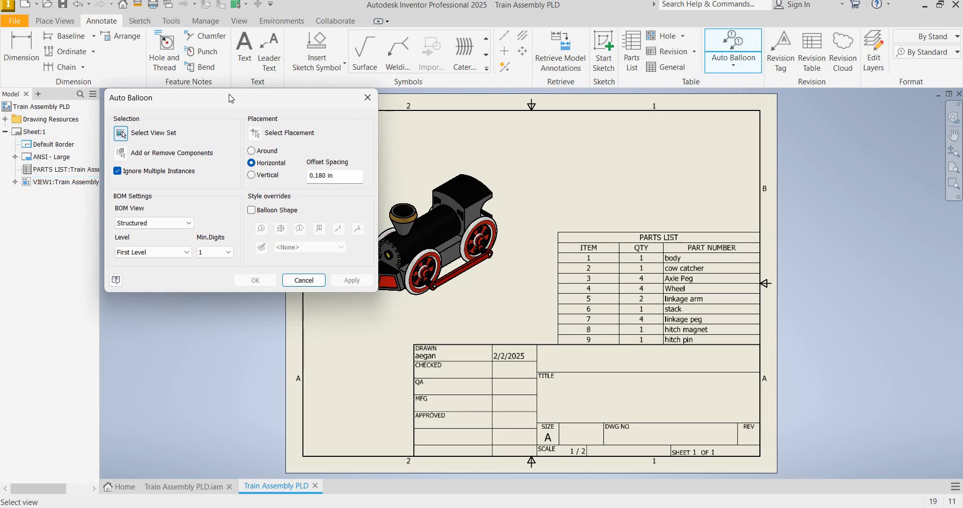
{"action": "left_click_drag", "start_coordinate": [184, 102], "coordinate": [124, 114]}
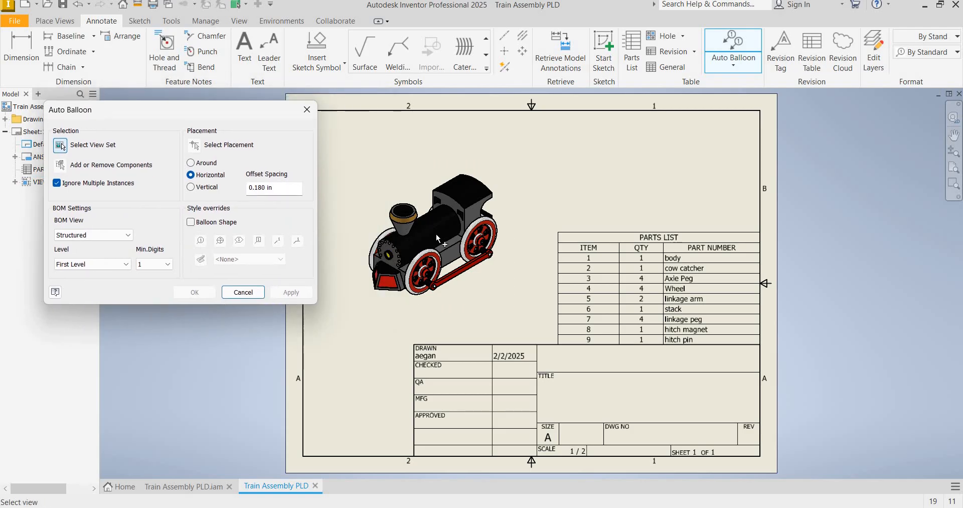
{"action": "left_click", "coordinate": [411, 284]}
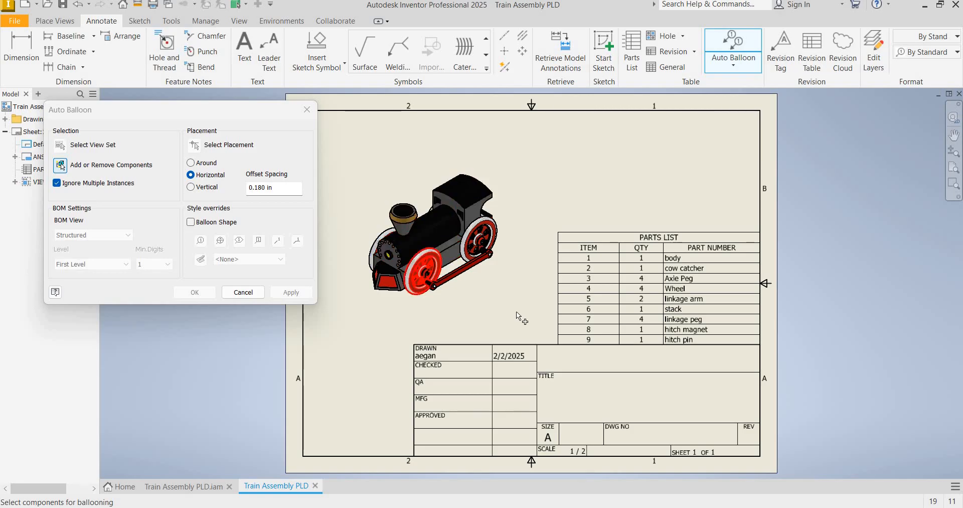
{"action": "left_click_drag", "start_coordinate": [523, 312], "coordinate": [344, 146]}
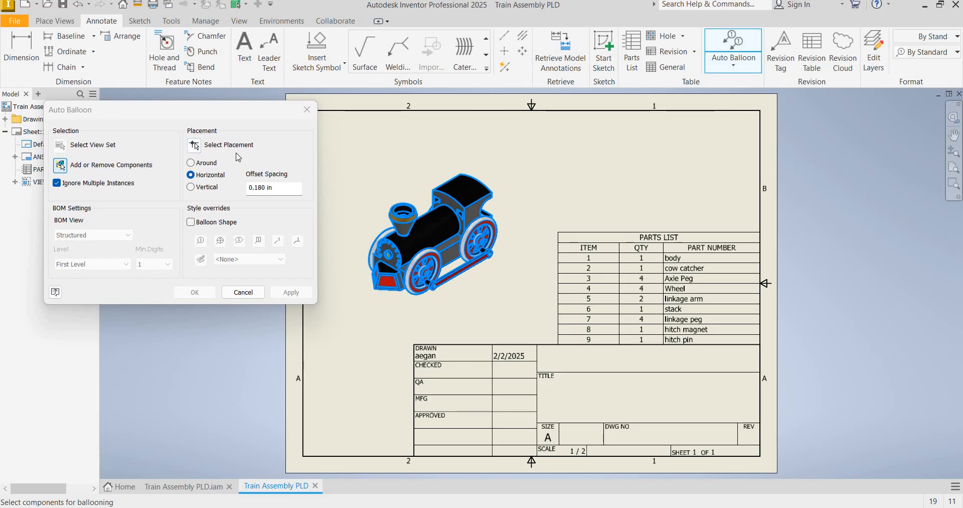
Arrange the balloons around the train view with 0.180 in offset spacing and apply them
{"action": "left_click", "coordinate": [195, 146]}
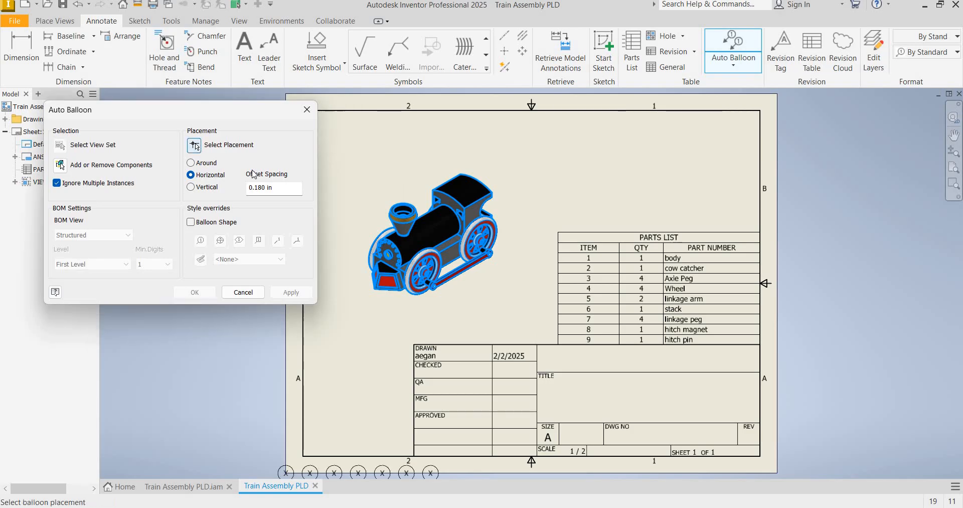
{"action": "left_click", "coordinate": [223, 168]}
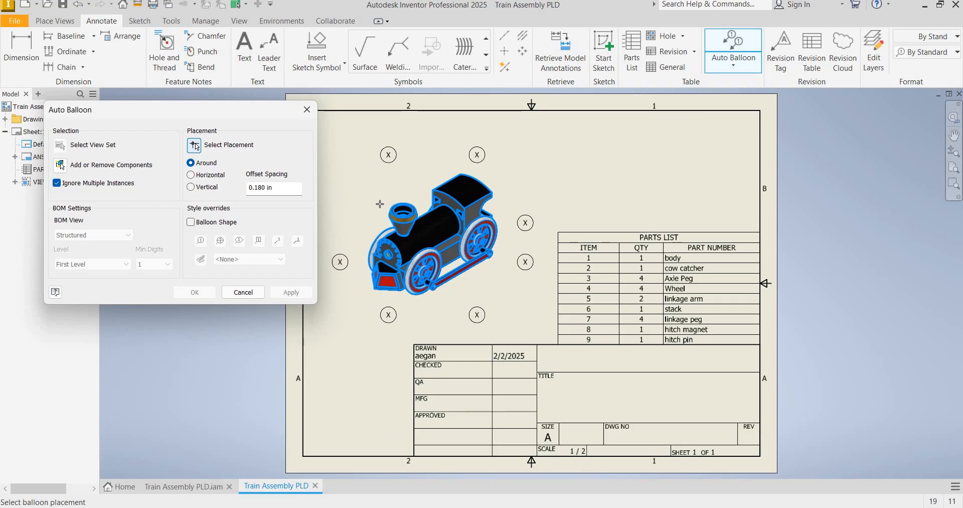
{"action": "left_click", "coordinate": [354, 197]}
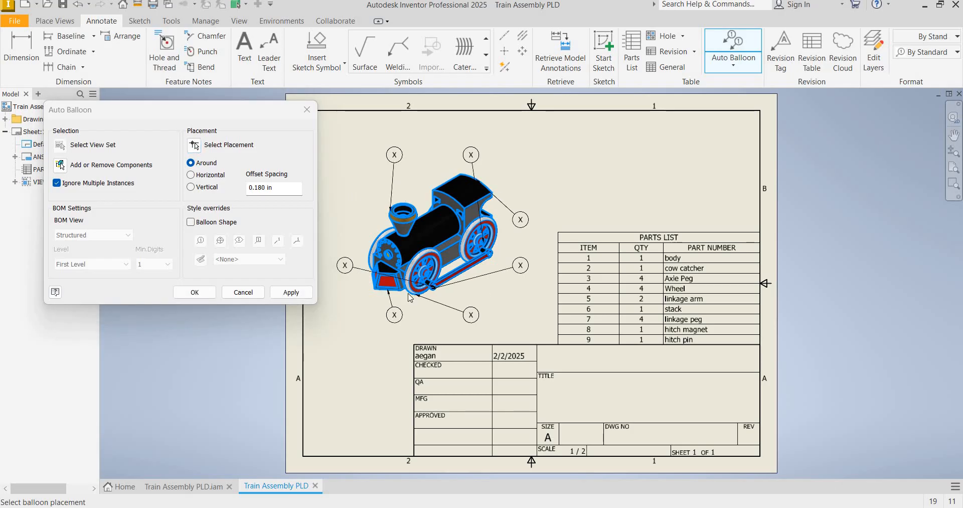
{"action": "left_click", "coordinate": [288, 295]}
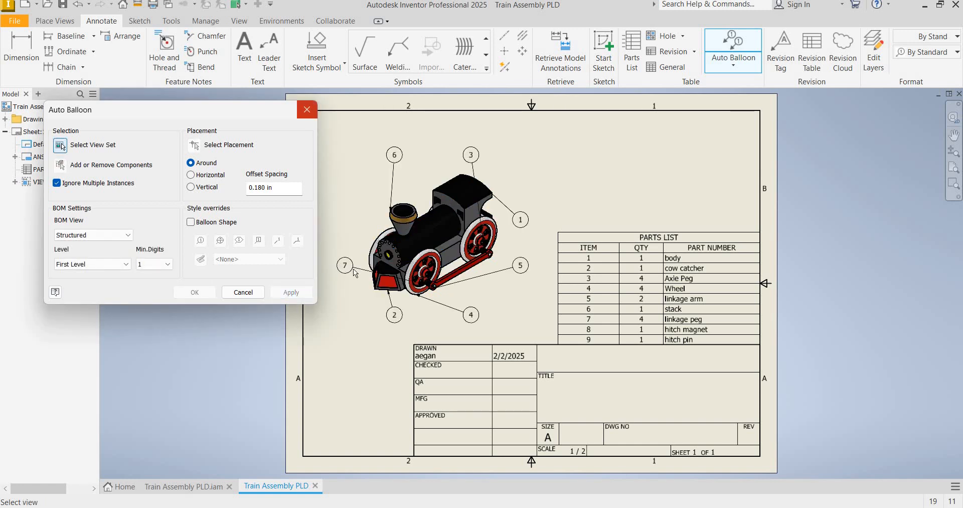
{"action": "left_click", "coordinate": [307, 109]}
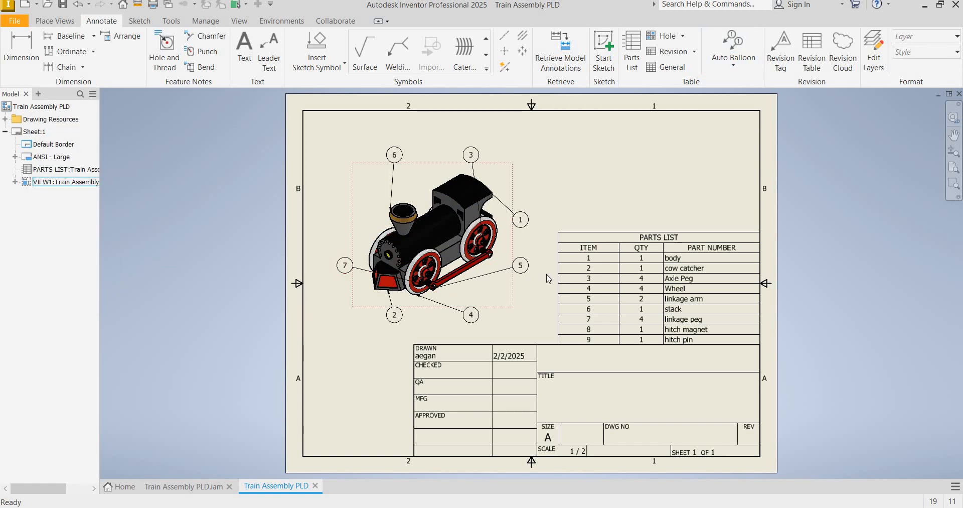
{"action": "left_click", "coordinate": [595, 257]}
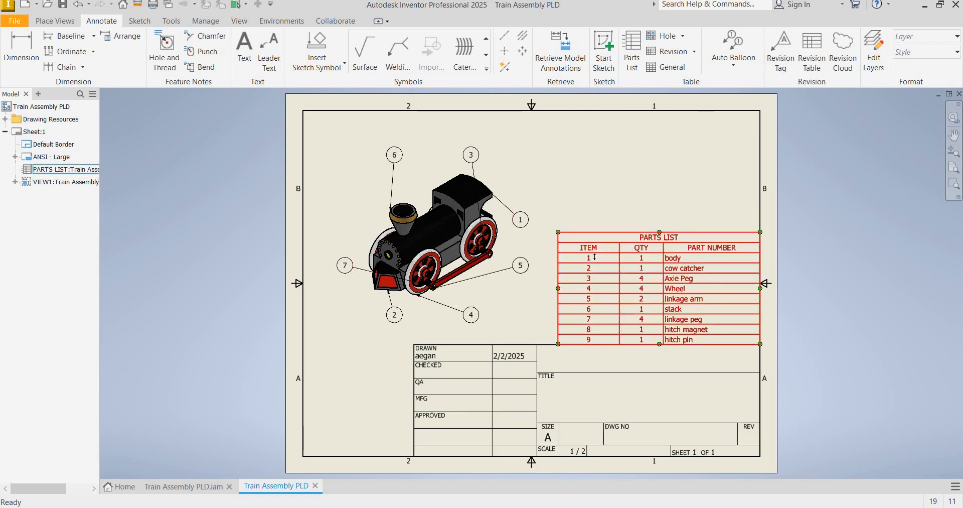
{"action": "left_click", "coordinate": [585, 329]}
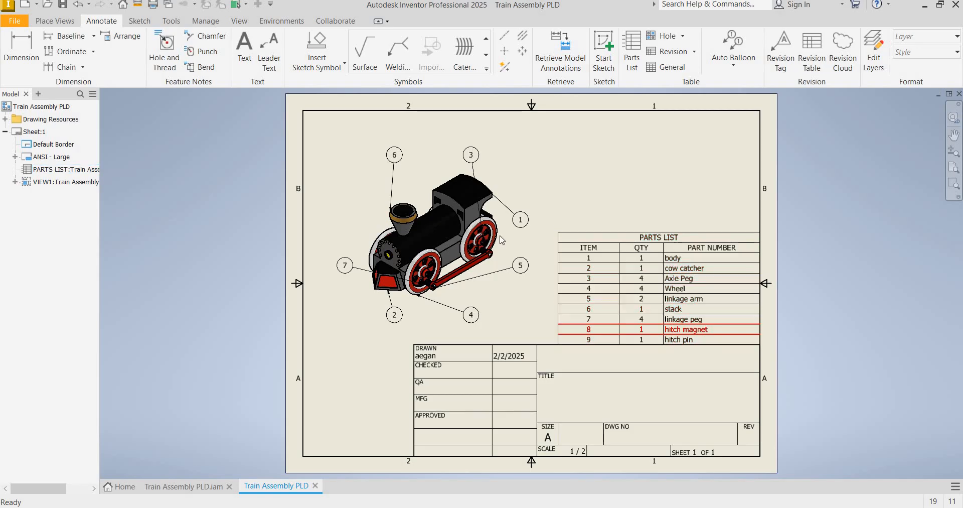
{"action": "left_click", "coordinate": [635, 337]}
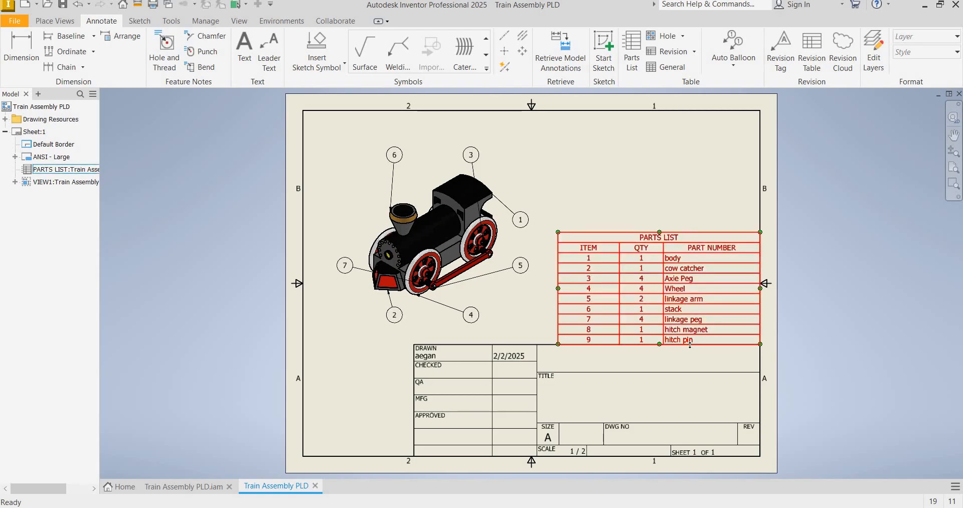
Move balloon 1 above the cab and balloon 3 outside the rear wheel, and spread balloons 5, 4 and 2 below the train
{"action": "left_click", "coordinate": [704, 332]}
{"action": "left_click", "coordinate": [482, 208]}
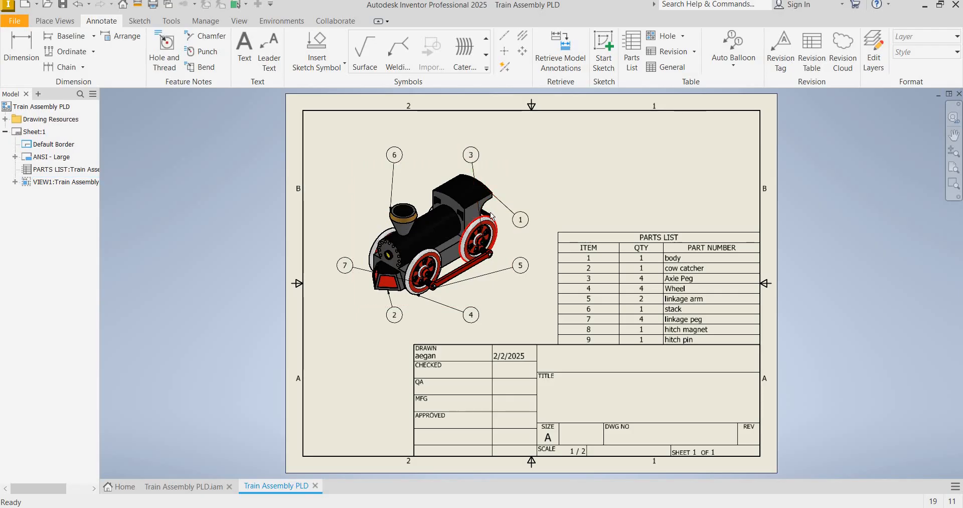
{"action": "left_click", "coordinate": [521, 224]}
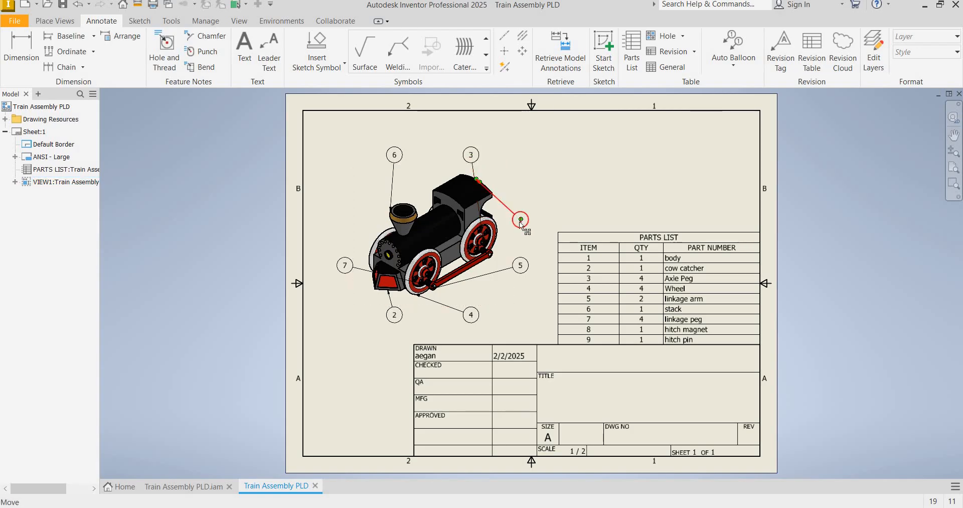
{"action": "left_click_drag", "start_coordinate": [511, 153], "coordinate": [531, 201]}
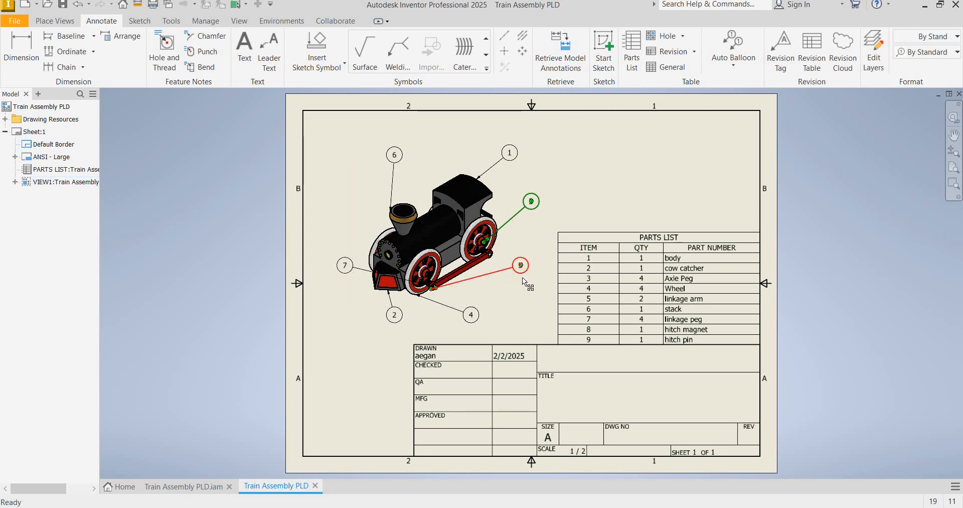
{"action": "left_click_drag", "start_coordinate": [521, 279], "coordinate": [512, 286]}
{"action": "left_click_drag", "start_coordinate": [471, 316], "coordinate": [434, 321]}
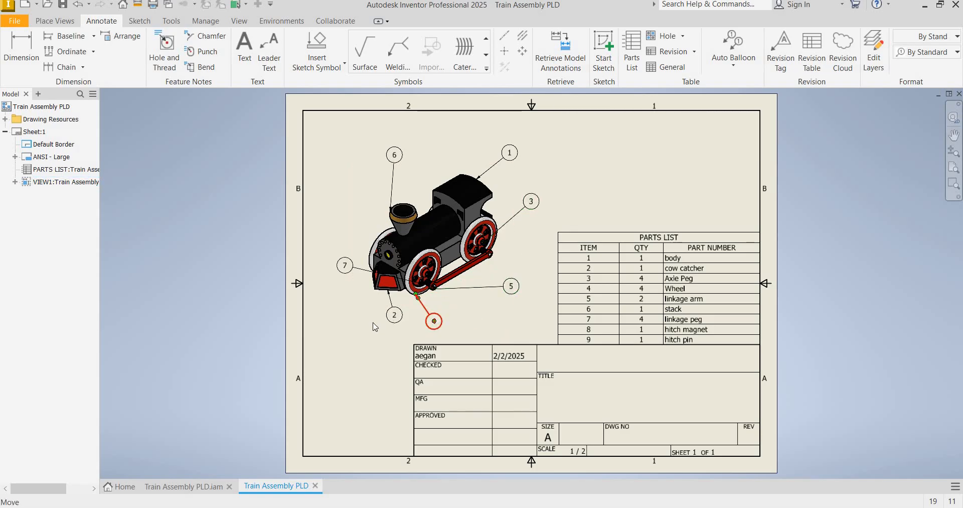
{"action": "left_click_drag", "start_coordinate": [399, 319], "coordinate": [368, 326]}
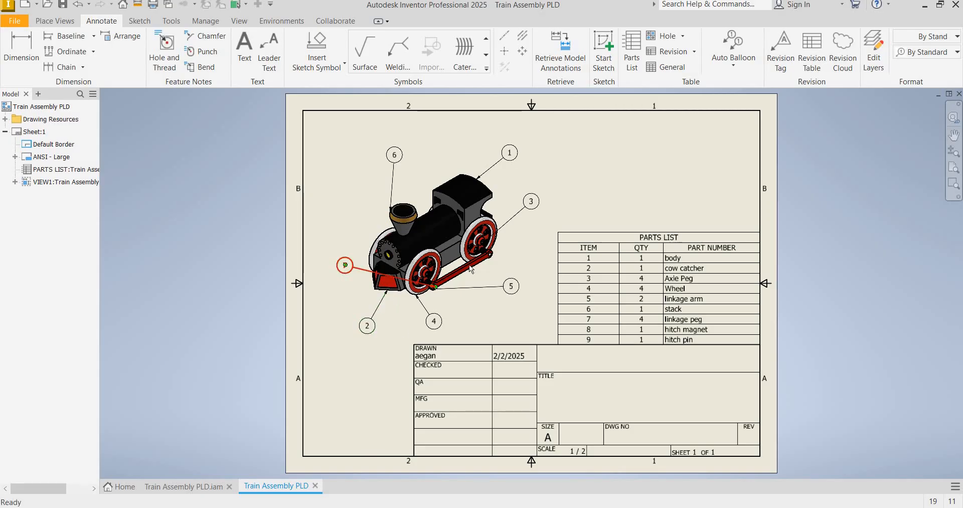
Move balloon 7 beside the linkage arm, balloon 5 below it, balloon 6 out from the stack and balloon 1 directly above the cab
{"action": "left_click_drag", "start_coordinate": [346, 269], "coordinate": [522, 276]}
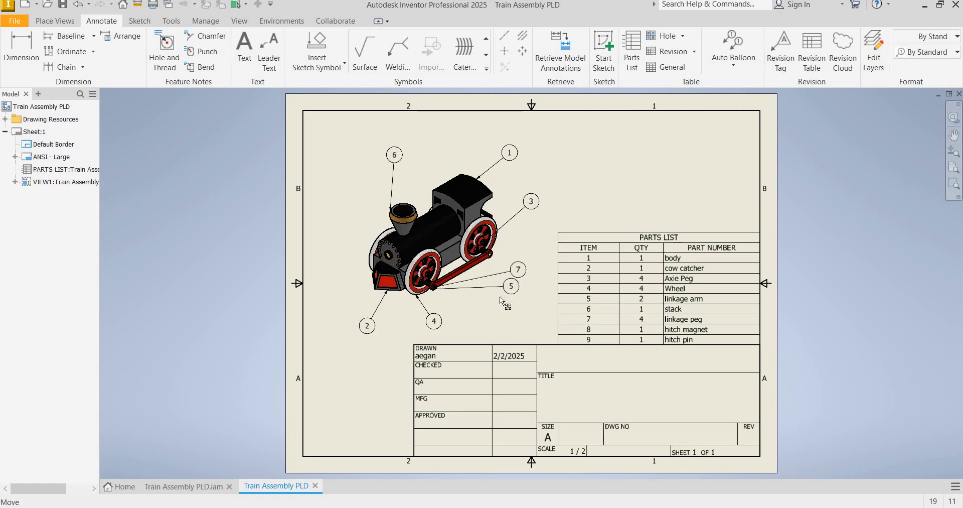
{"action": "left_click_drag", "start_coordinate": [513, 282], "coordinate": [487, 312]}
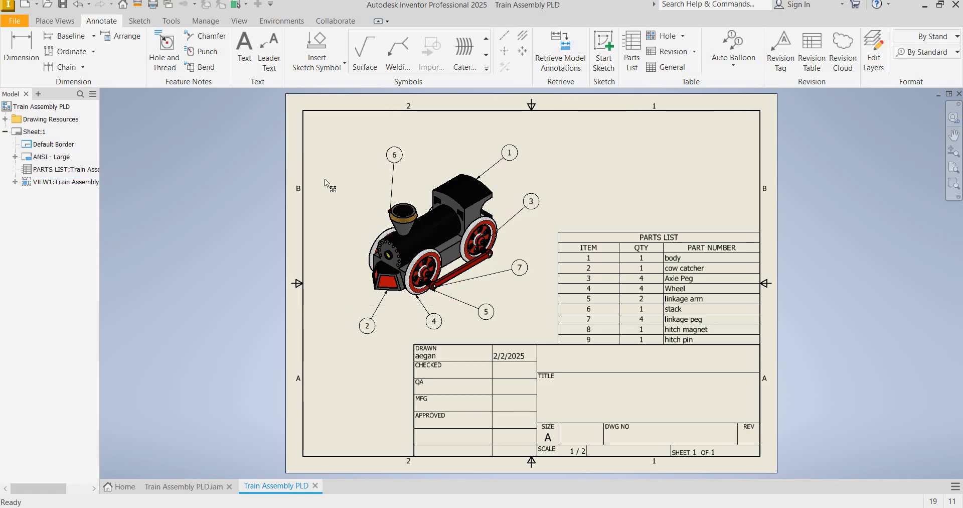
{"action": "left_click_drag", "start_coordinate": [394, 154], "coordinate": [502, 164]}
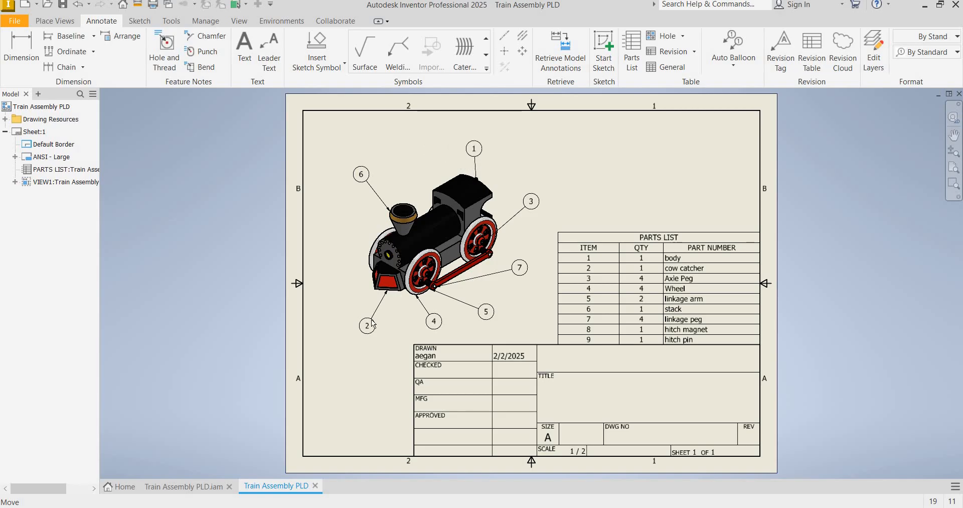
Reattach balloon 2's leader to the cow catcher's outer edge with the balloon beside it, and reposition balloons 4 and 5 below the wheels
{"action": "left_click_drag", "start_coordinate": [388, 290], "coordinate": [372, 273]}
{"action": "left_click_drag", "start_coordinate": [372, 326], "coordinate": [340, 294]}
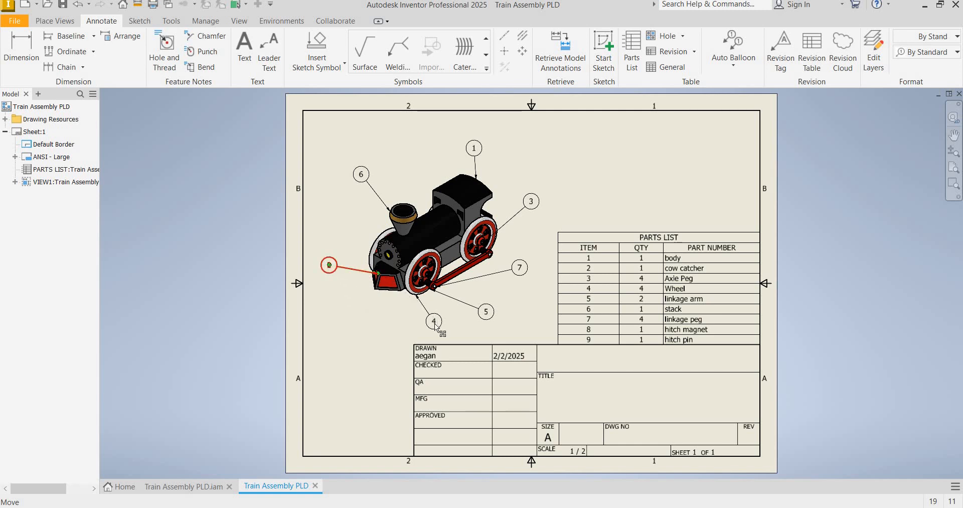
{"action": "left_click_drag", "start_coordinate": [435, 322], "coordinate": [357, 326]}
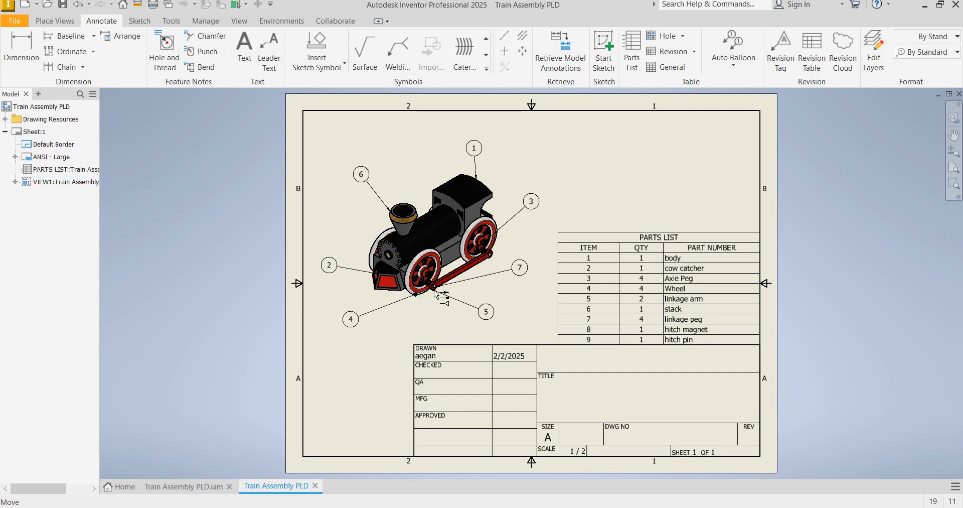
{"action": "left_click_drag", "start_coordinate": [486, 311], "coordinate": [451, 321]}
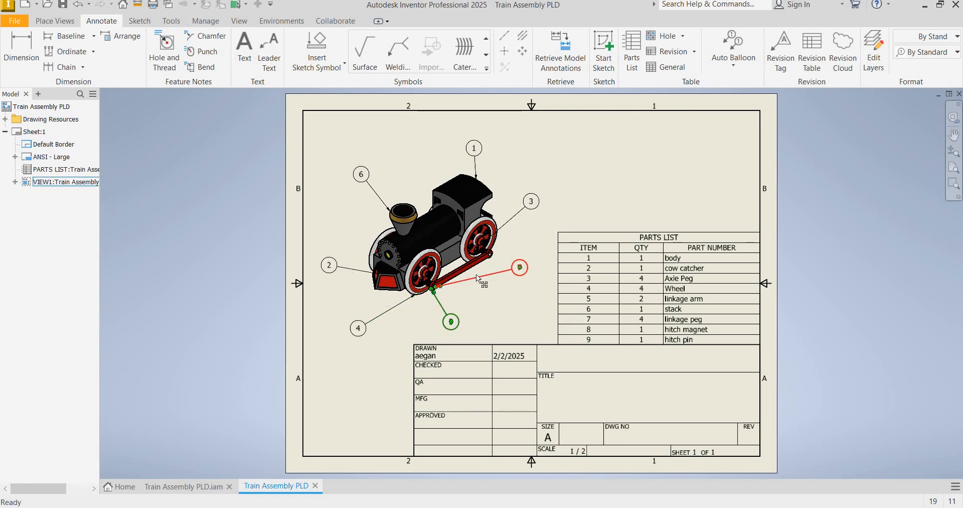
Try to reattach balloon 7's leader at the rear end of the linkage arm
{"action": "left_click_drag", "start_coordinate": [480, 274], "coordinate": [510, 289]}
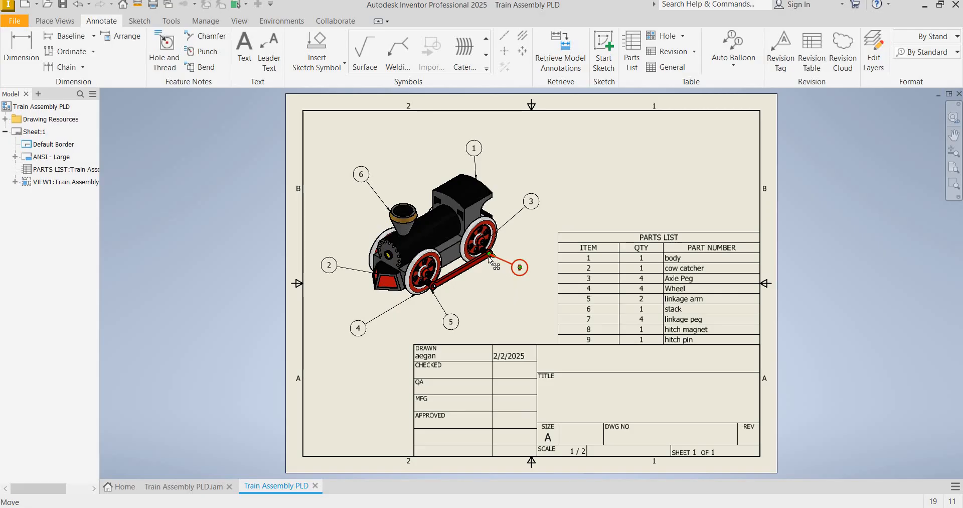
{"action": "scroll", "coordinate": [504, 260], "scroll_direction": "up", "scroll_amount": 5}
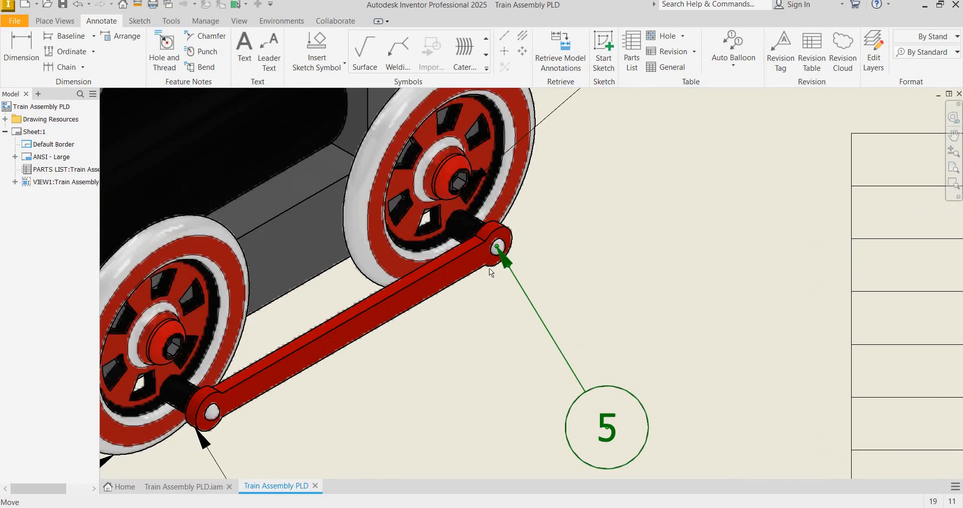
{"action": "left_click_drag", "start_coordinate": [498, 246], "coordinate": [480, 261]}
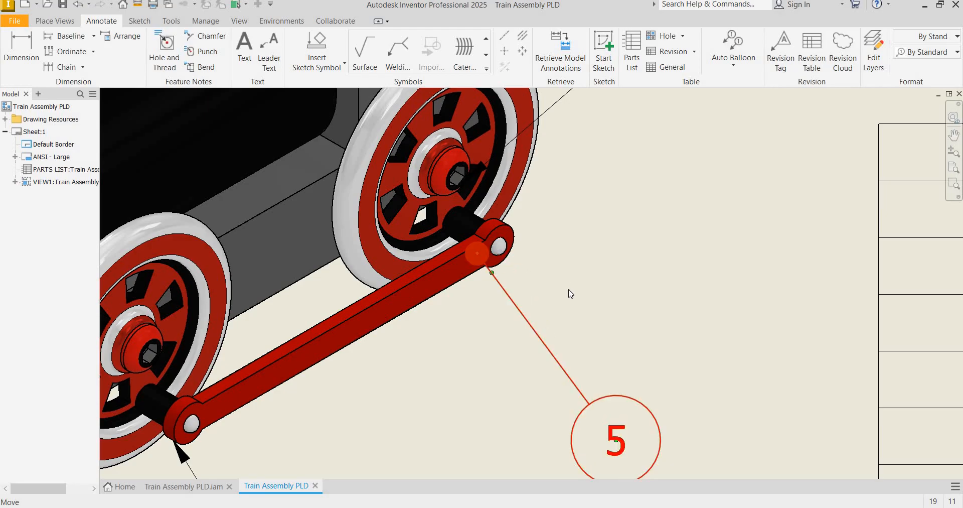
{"action": "scroll", "coordinate": [568, 288], "scroll_direction": "down", "scroll_amount": 5}
{"action": "left_click", "coordinate": [597, 297]}
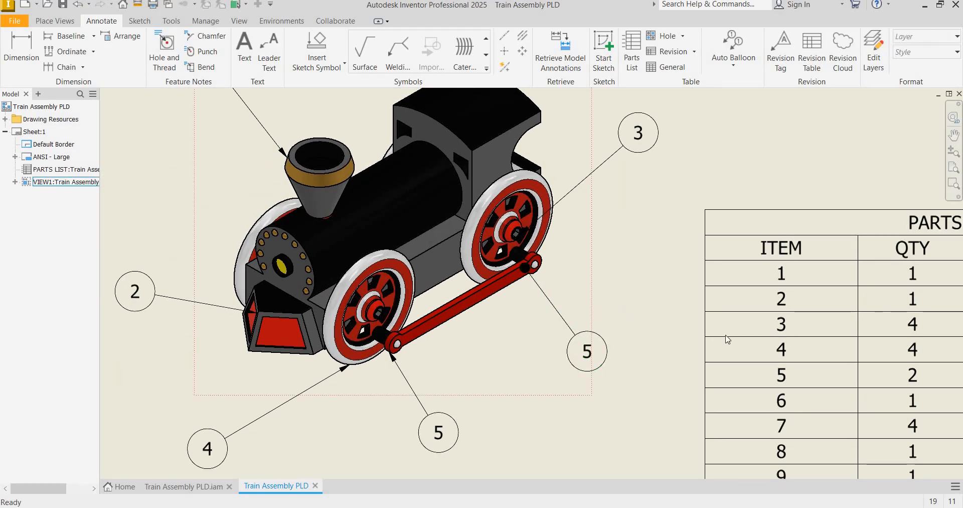
{"action": "scroll", "coordinate": [597, 296], "scroll_direction": "up", "scroll_amount": 3}
{"action": "scroll", "coordinate": [597, 297], "scroll_direction": "down", "scroll_amount": 5}
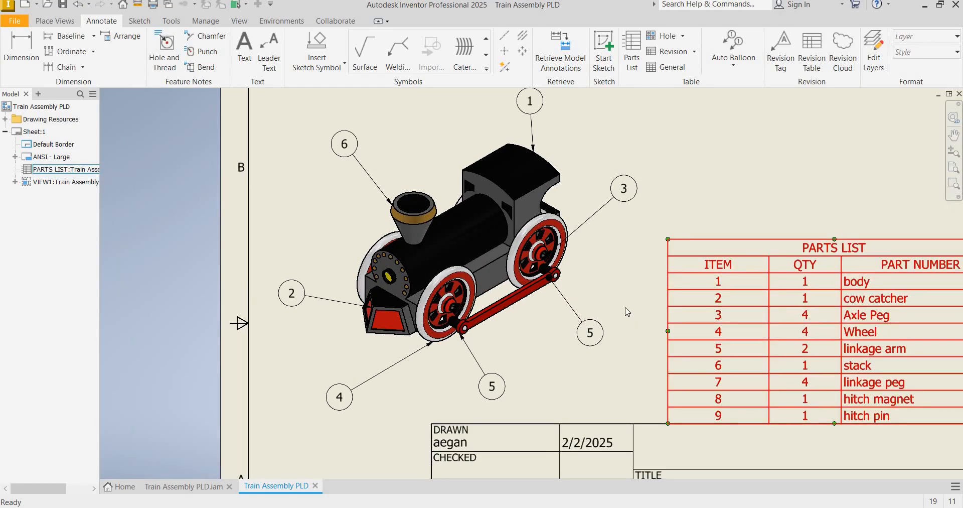
{"action": "scroll", "coordinate": [613, 294], "scroll_direction": "up", "scroll_amount": 3}
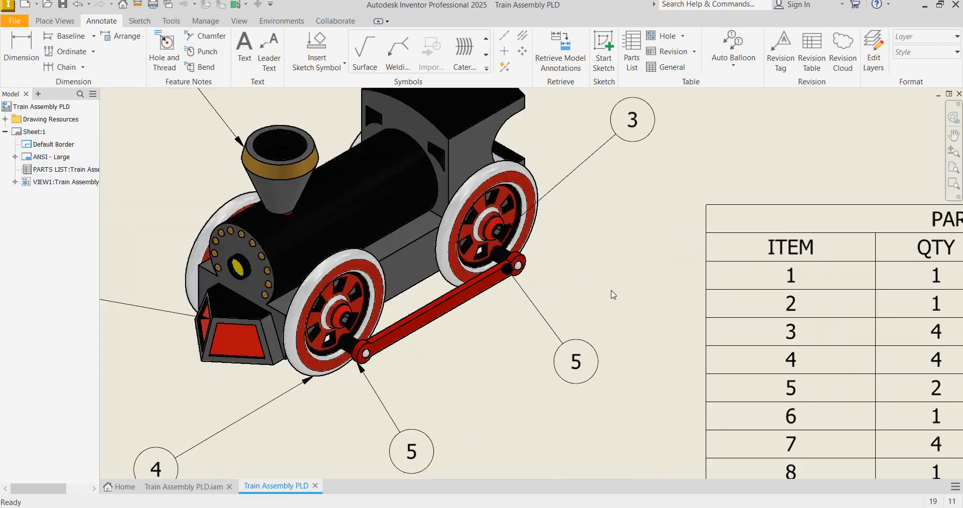
{"action": "scroll", "coordinate": [612, 295], "scroll_direction": "down", "scroll_amount": 2}
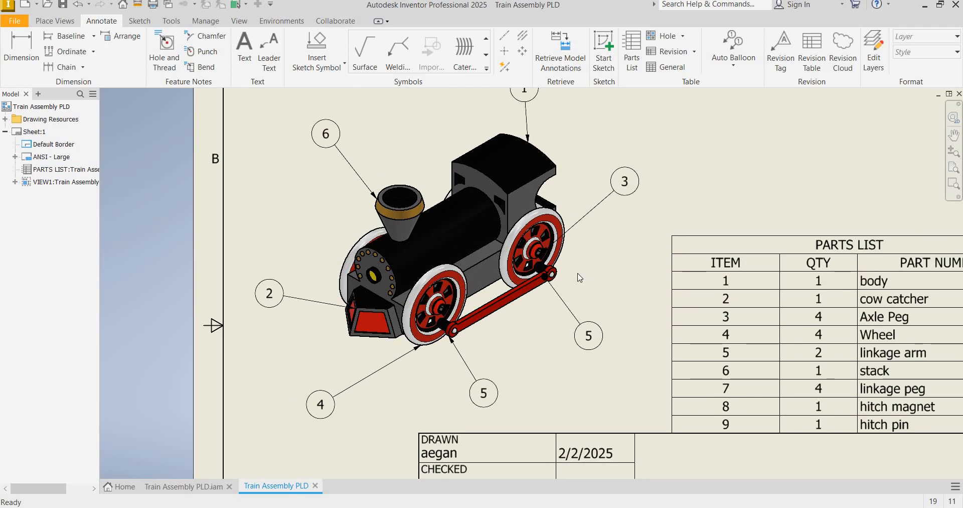
Attach the rear balloon's leader to the head of the linkage peg at the rear end of the linkage arm
{"action": "scroll", "coordinate": [474, 283], "scroll_direction": "up", "scroll_amount": 8}
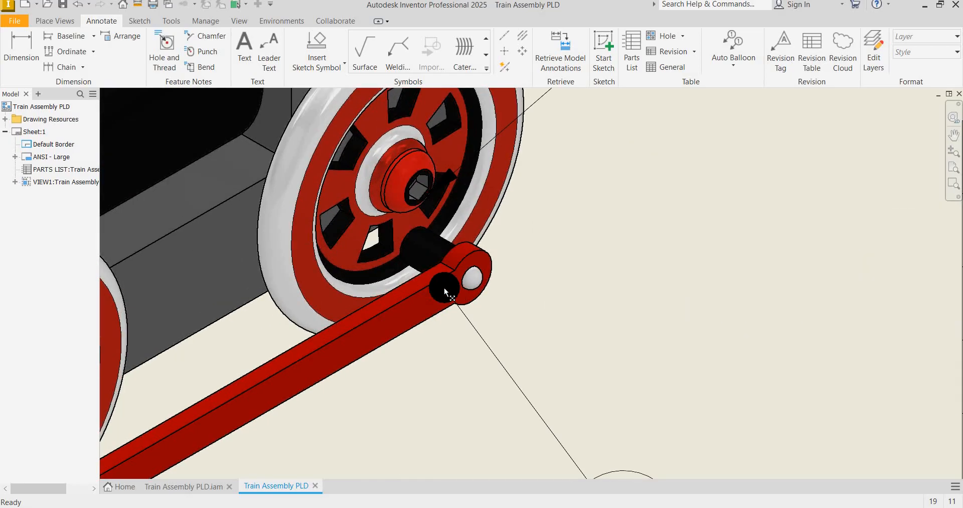
{"action": "left_click", "coordinate": [474, 284]}
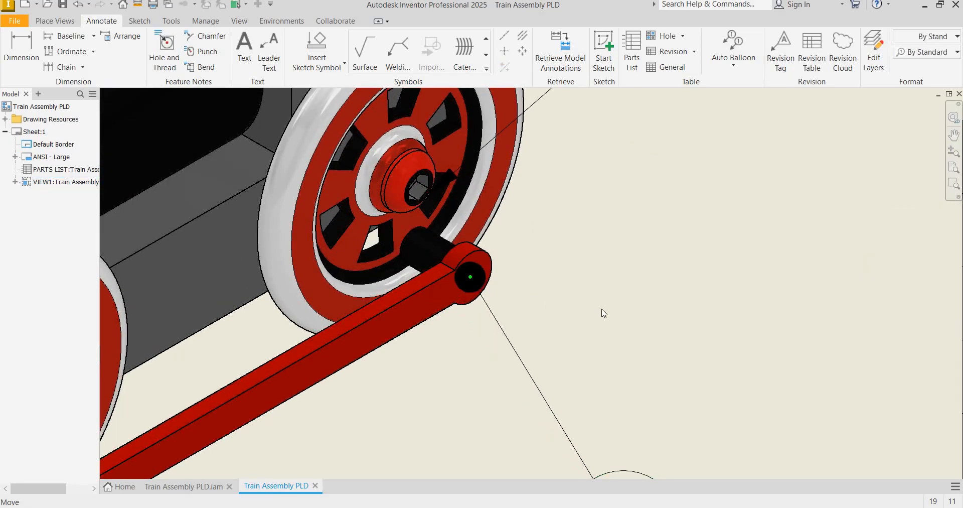
{"action": "left_click", "coordinate": [640, 319]}
{"action": "scroll", "coordinate": [660, 318], "scroll_direction": "down", "scroll_amount": 8}
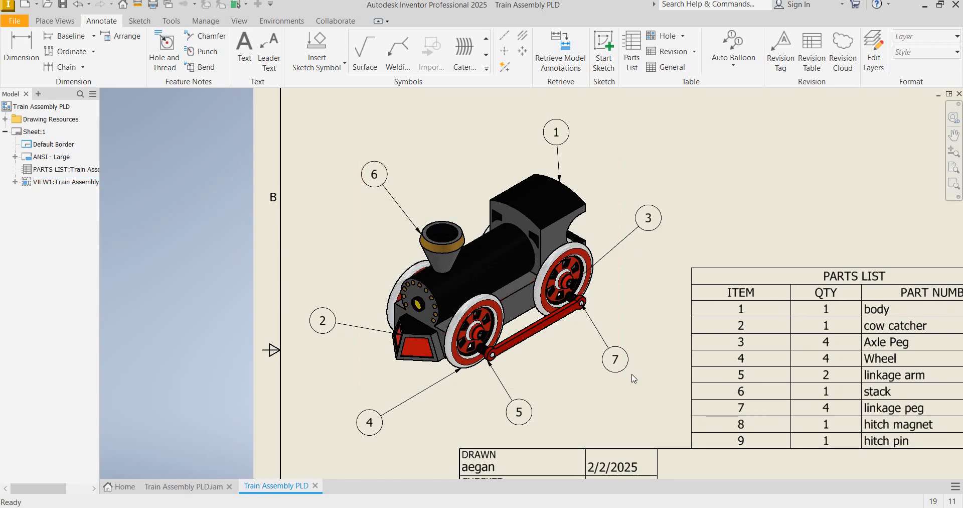
{"action": "scroll", "coordinate": [630, 374], "scroll_direction": "up", "scroll_amount": 1}
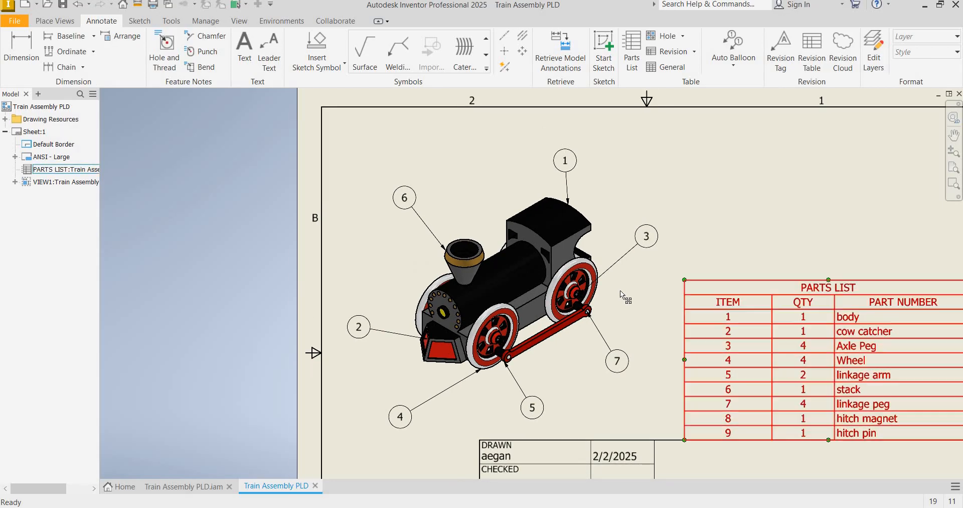
{"action": "scroll", "coordinate": [620, 290], "scroll_direction": "up", "scroll_amount": 2}
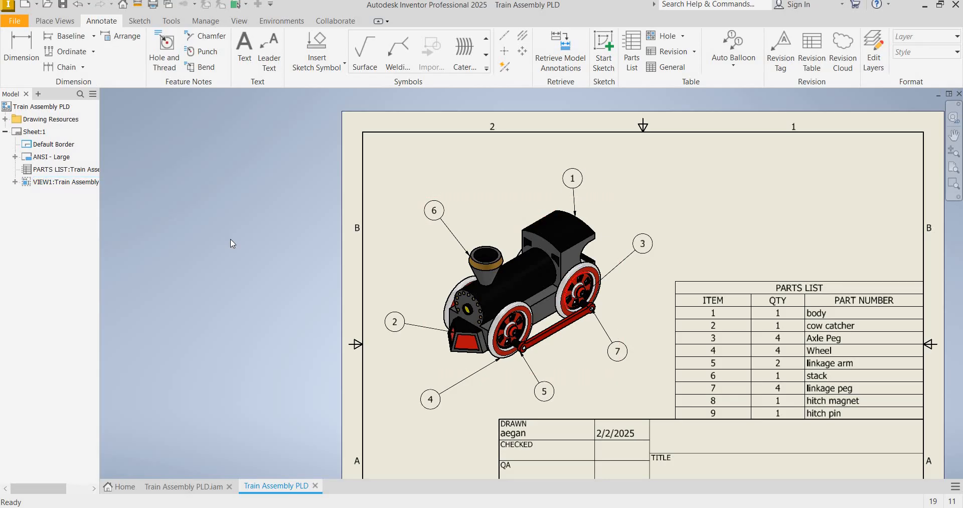
{"action": "scroll", "coordinate": [564, 396], "scroll_direction": "up", "scroll_amount": 2}
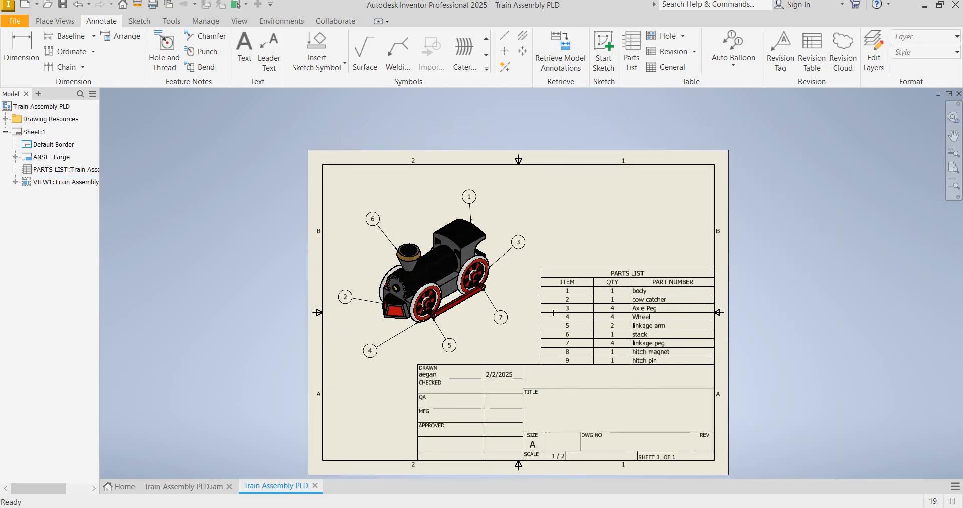
{"action": "scroll", "coordinate": [548, 267], "scroll_direction": "up", "scroll_amount": 1}
{"action": "scroll", "coordinate": [573, 395], "scroll_direction": "up", "scroll_amount": 1}
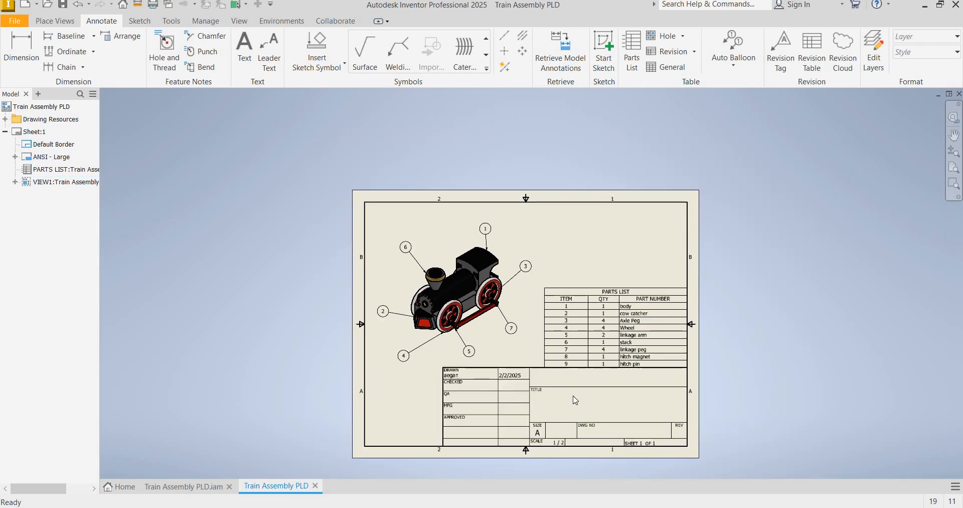
Add the text MINI TRAIN PARTS LIST in the title block's TITLE field
{"action": "scroll", "coordinate": [563, 396], "scroll_direction": "down", "scroll_amount": 1}
{"action": "scroll", "coordinate": [566, 400], "scroll_direction": "down", "scroll_amount": 2}
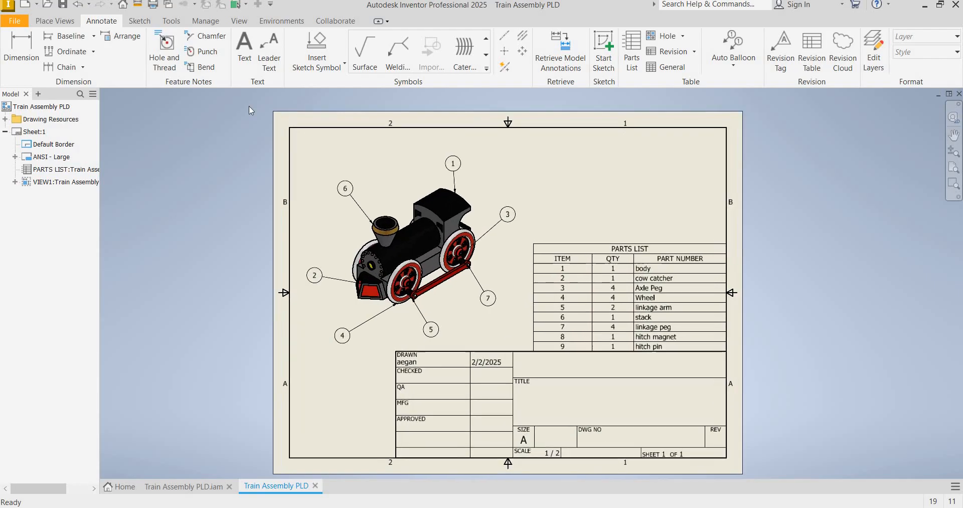
{"action": "key", "text": "t"}
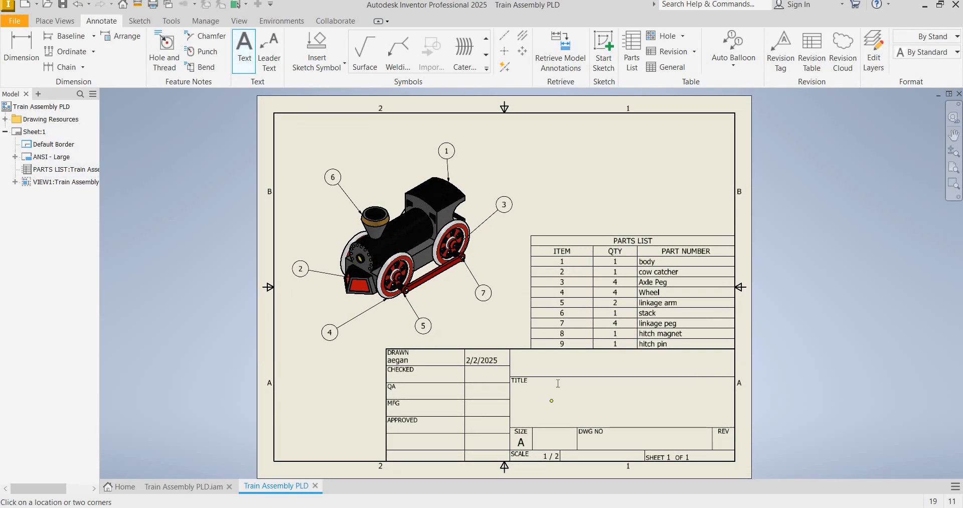
{"action": "left_click", "coordinate": [558, 383]}
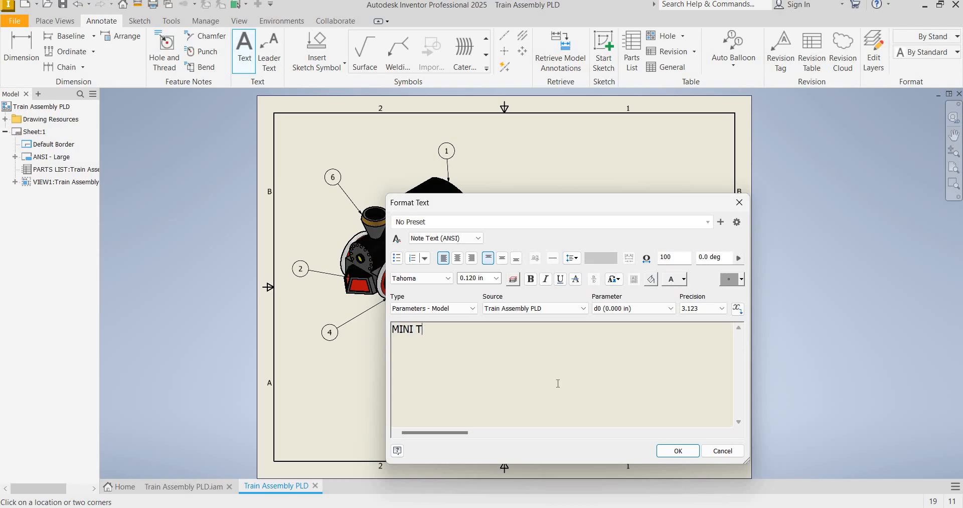
{"action": "type", "text": "RAIN PARTS LIST"}
{"action": "left_click", "coordinate": [674, 449]}
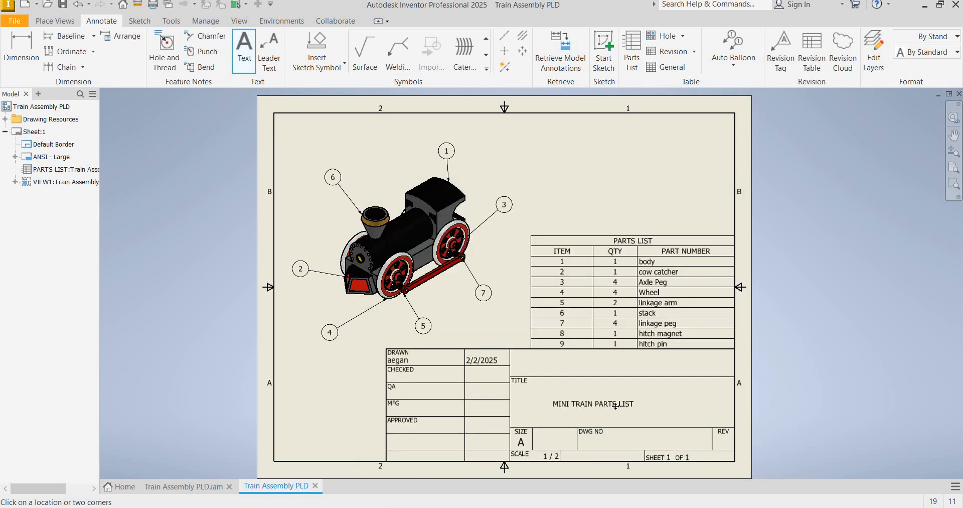
Center the title text within the TITLE field and finish the Text command
{"action": "left_click", "coordinate": [631, 405]}
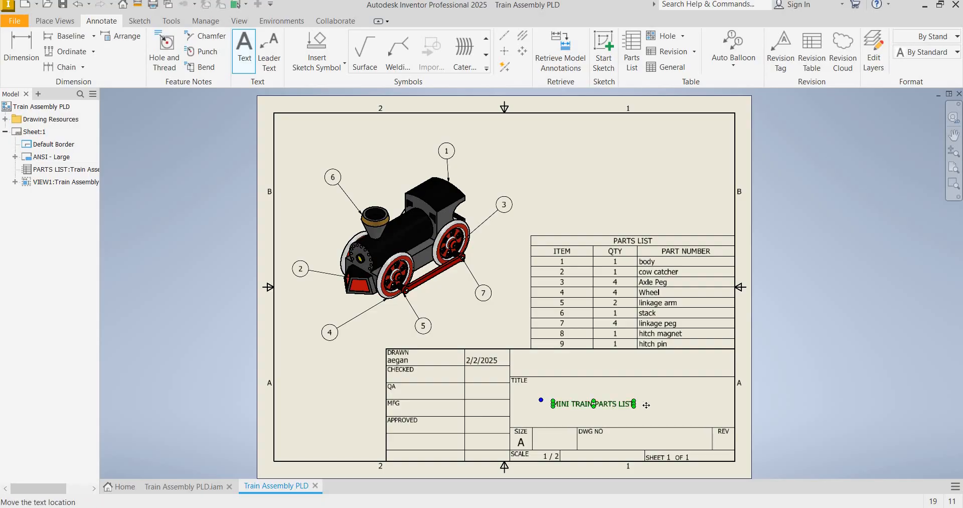
{"action": "left_click_drag", "start_coordinate": [646, 404], "coordinate": [677, 403]}
{"action": "left_click", "coordinate": [770, 401]}
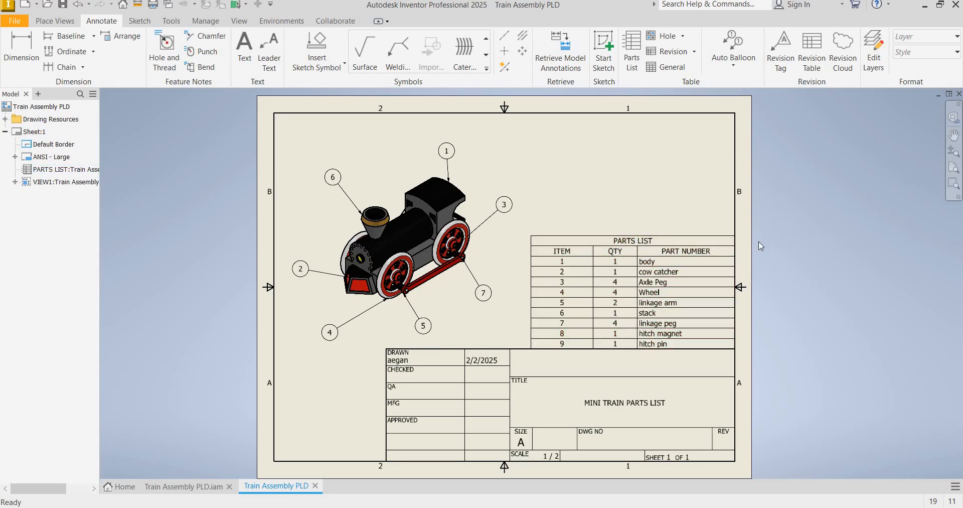
{"action": "left_click", "coordinate": [10, 21]}
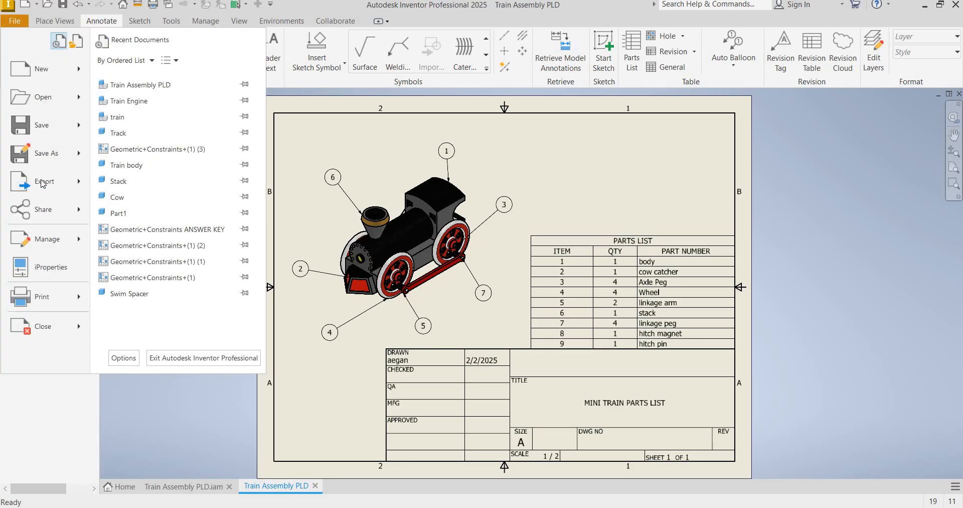
{"action": "mouse_move", "coordinate": [44, 181]}
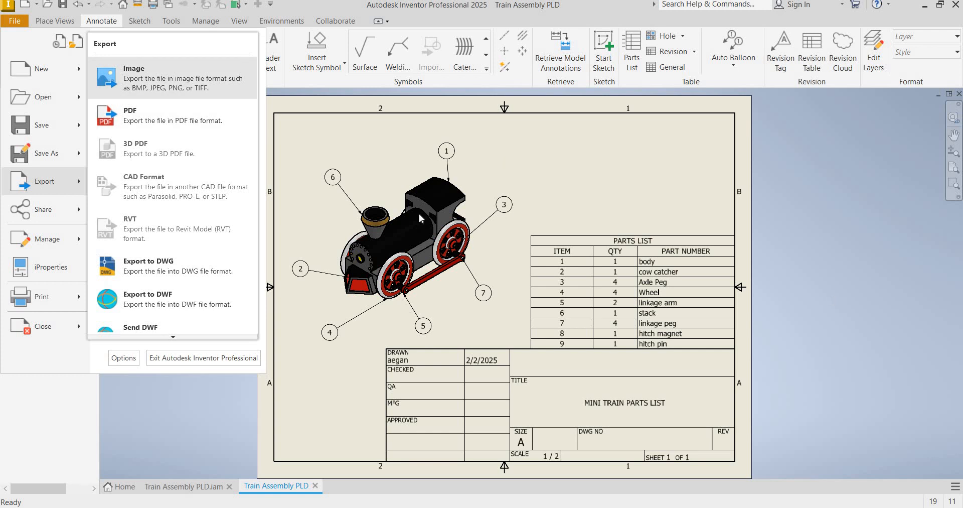
{"action": "left_click", "coordinate": [182, 310]}
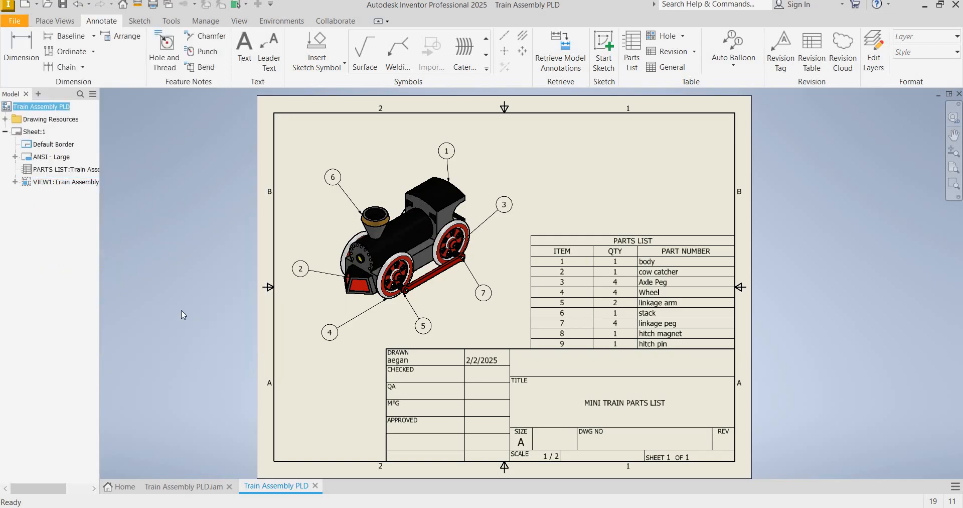